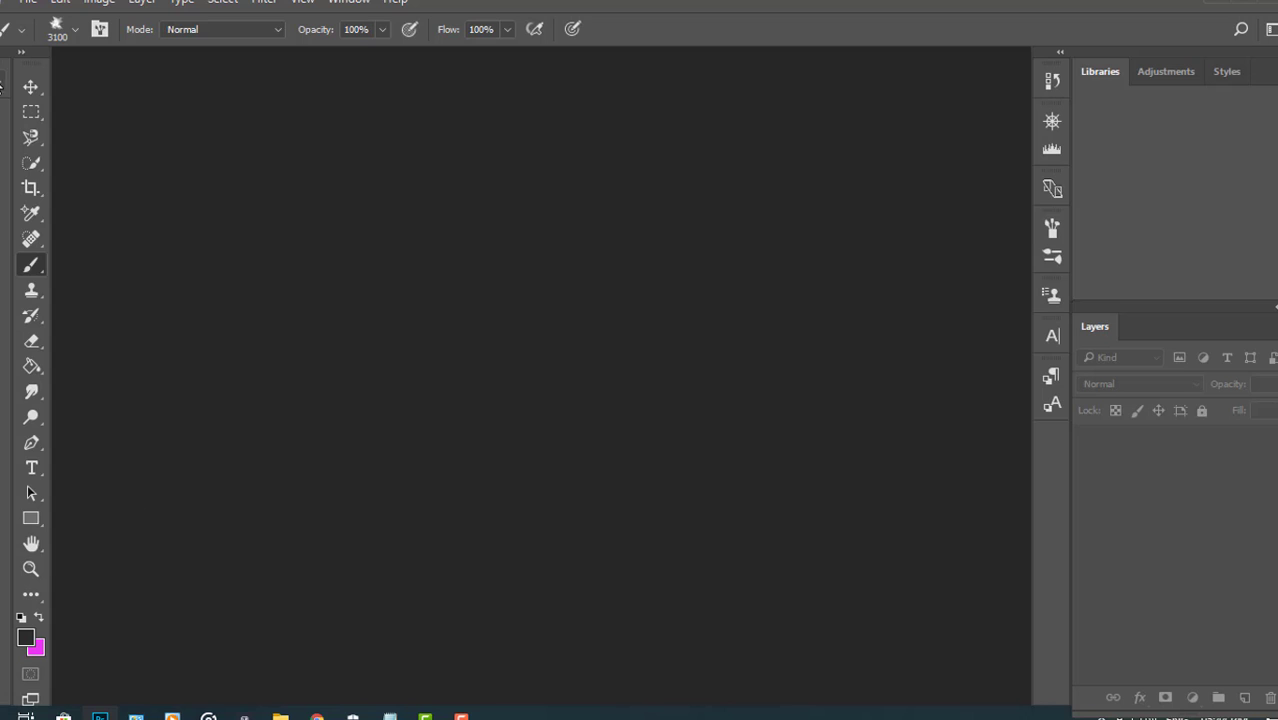
Create a new 1366 × 780 pixel document with a black (#000000) background and add an empty layer above it.
click(27, 2)
click(35, 17)
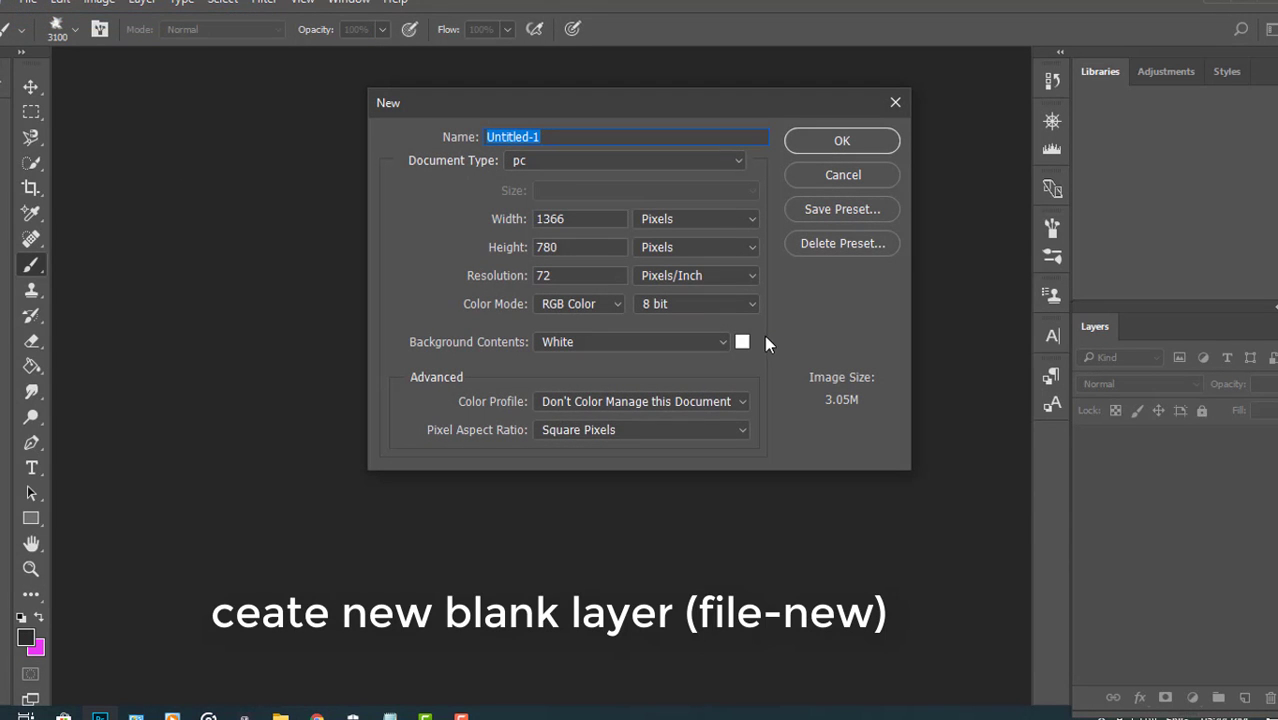
click(744, 341)
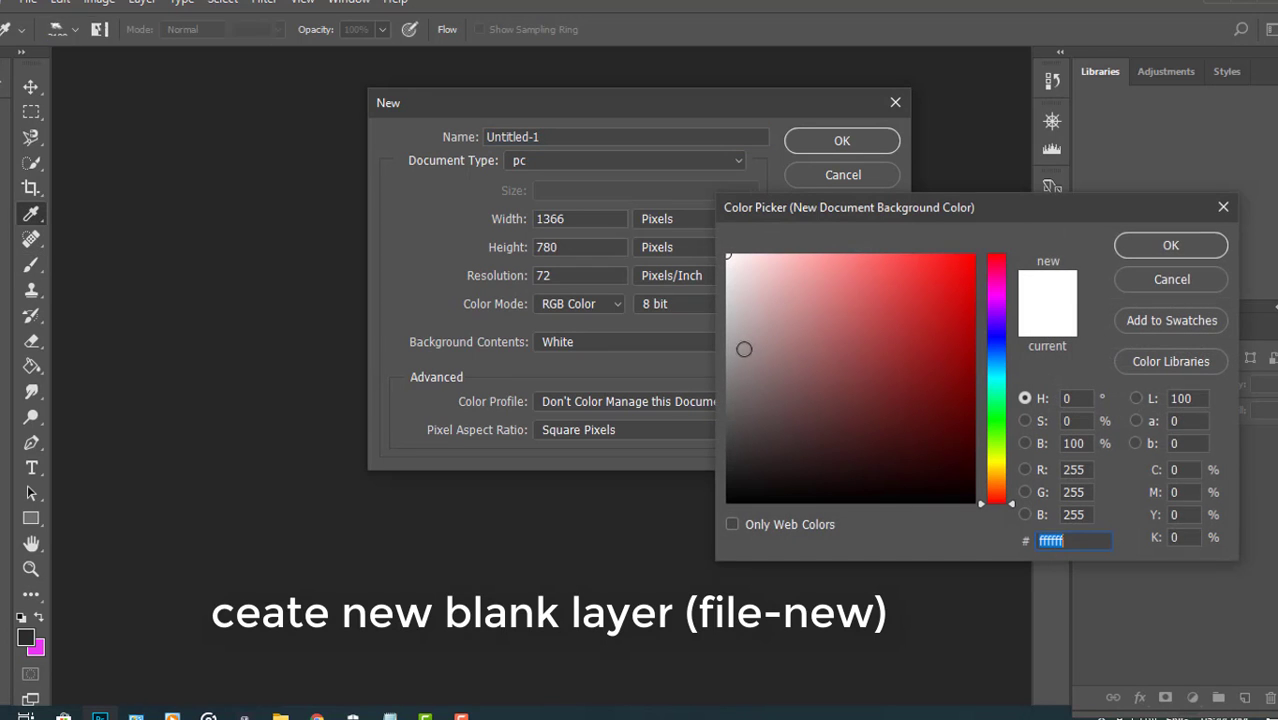
text(000000)
click(1133, 245)
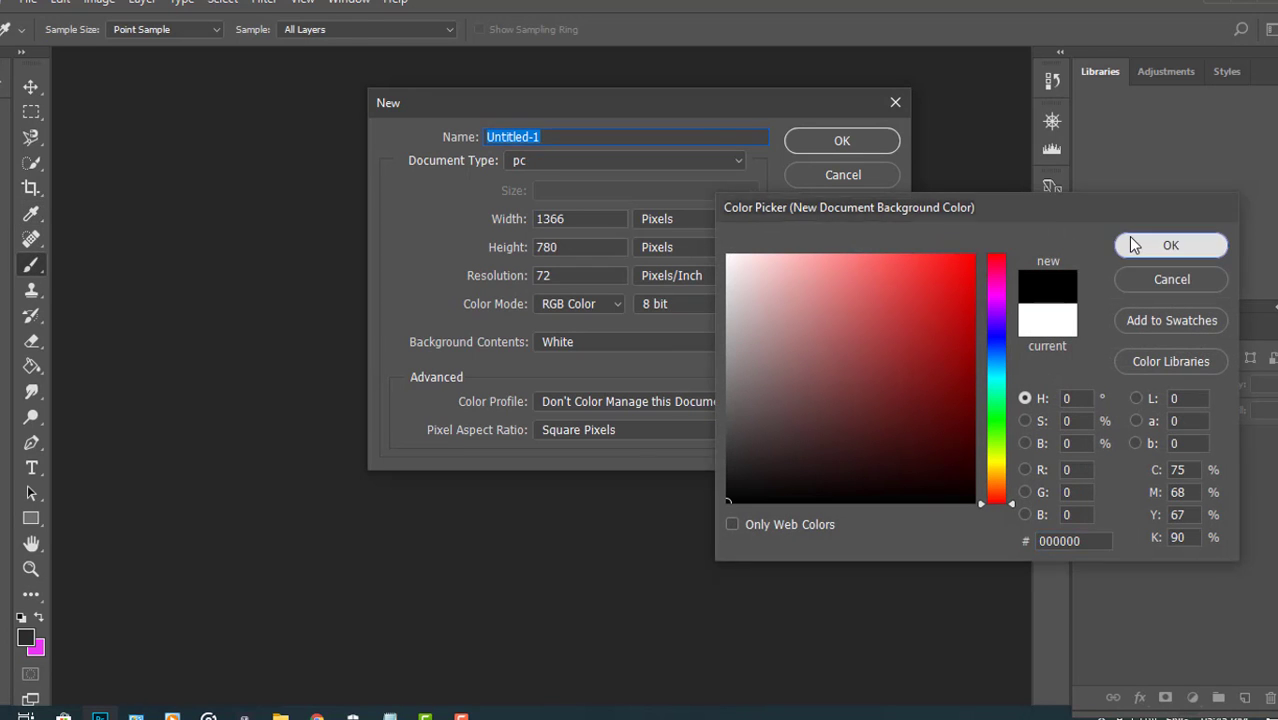
click(865, 140)
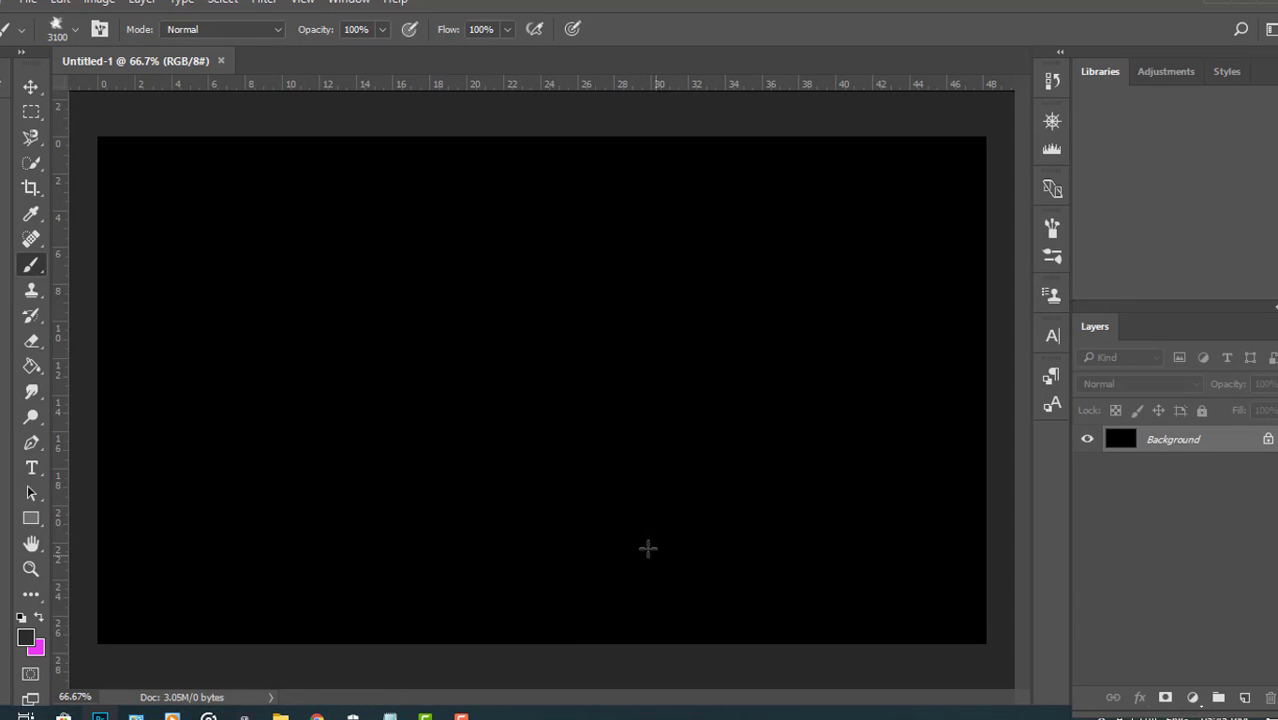
click(1245, 698)
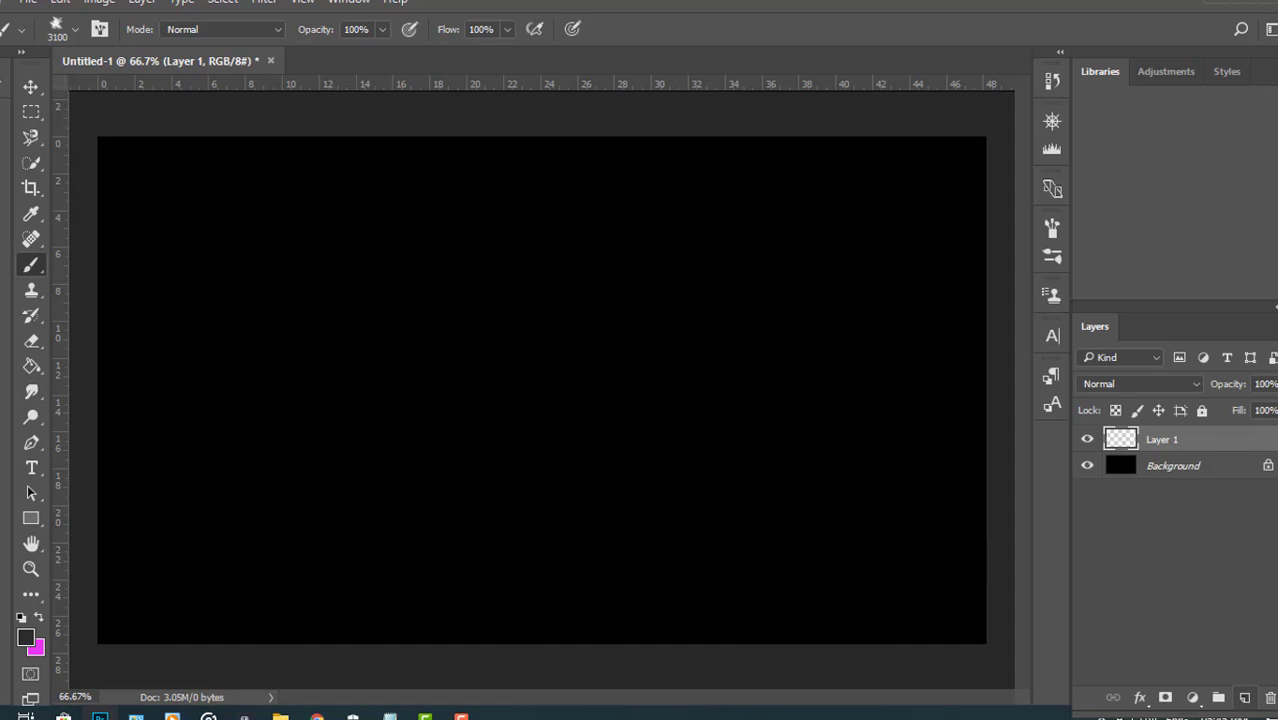
Choose the Brush tool with the first soft round tip at 0% hardness.
right_click(29, 268)
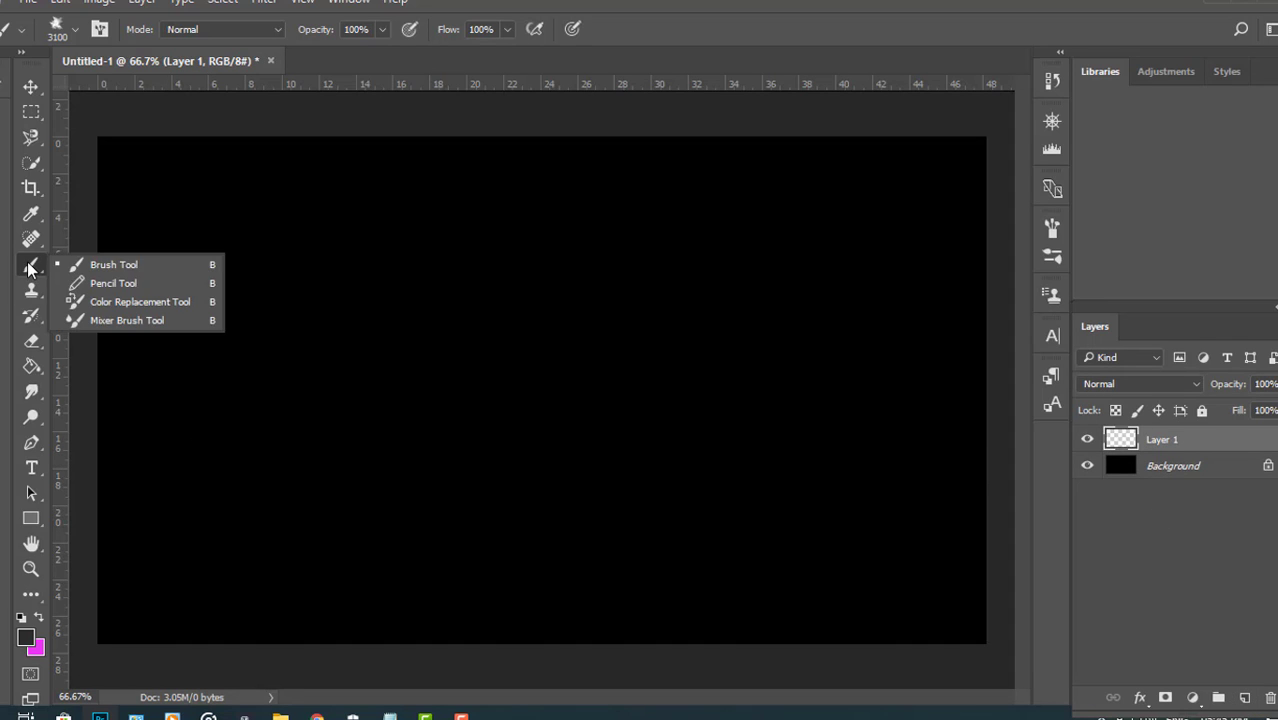
click(85, 262)
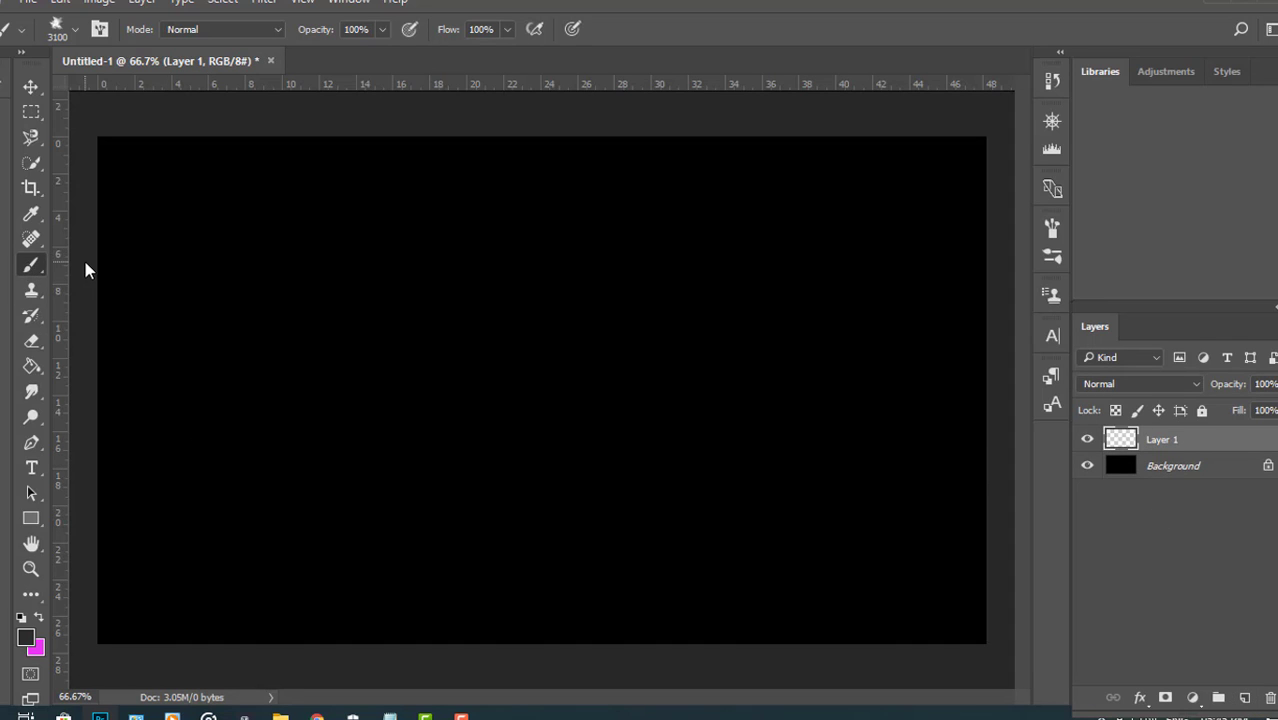
click(74, 36)
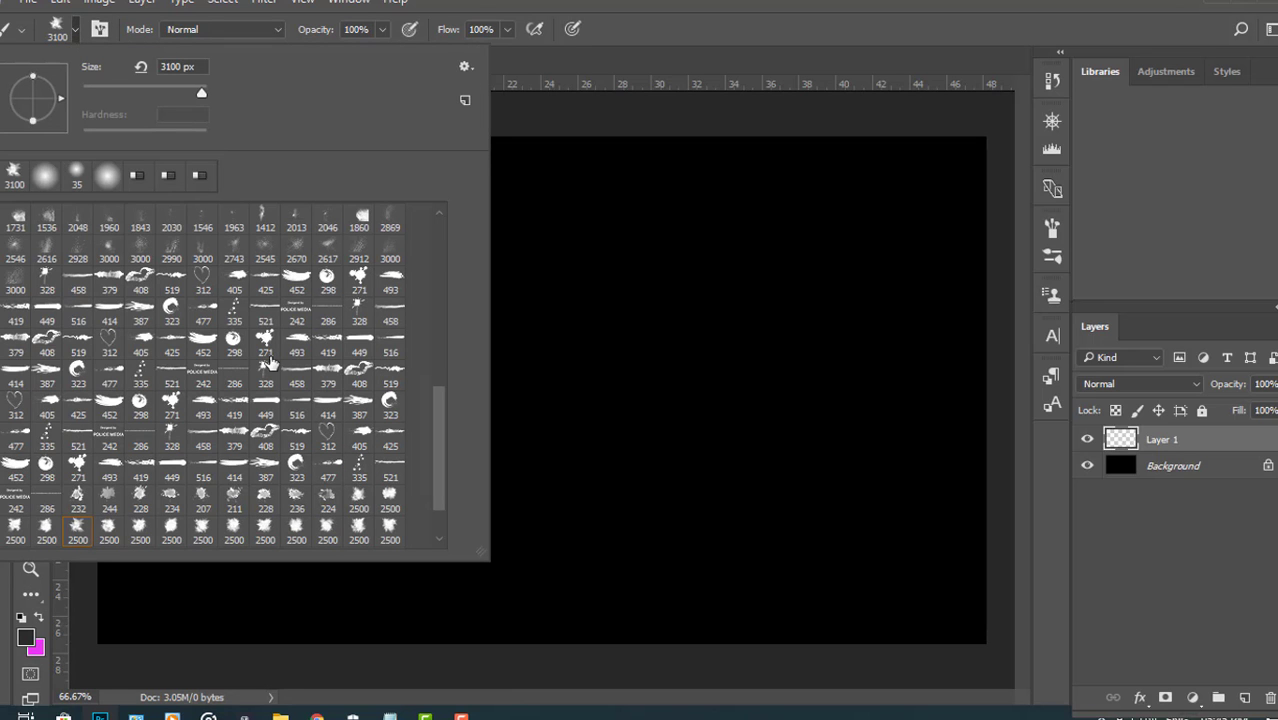
scroll(272, 362, up, 5)
scroll(271, 360, up, 5)
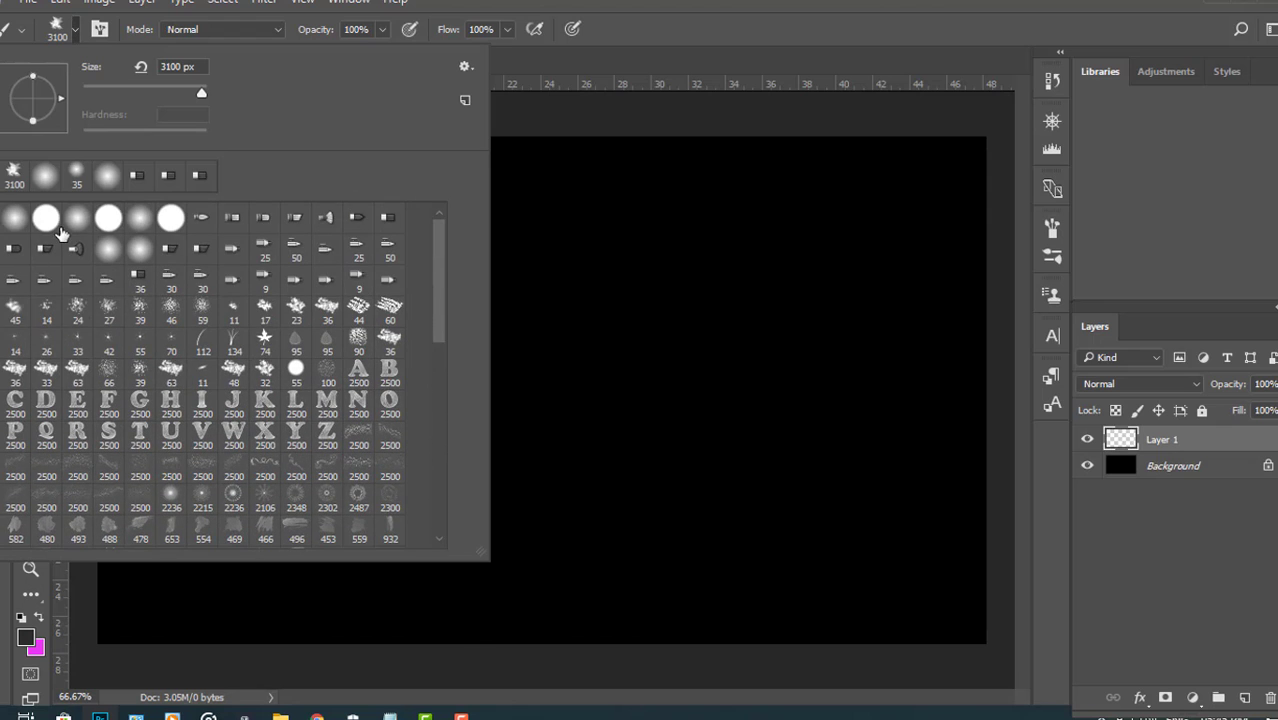
click(16, 220)
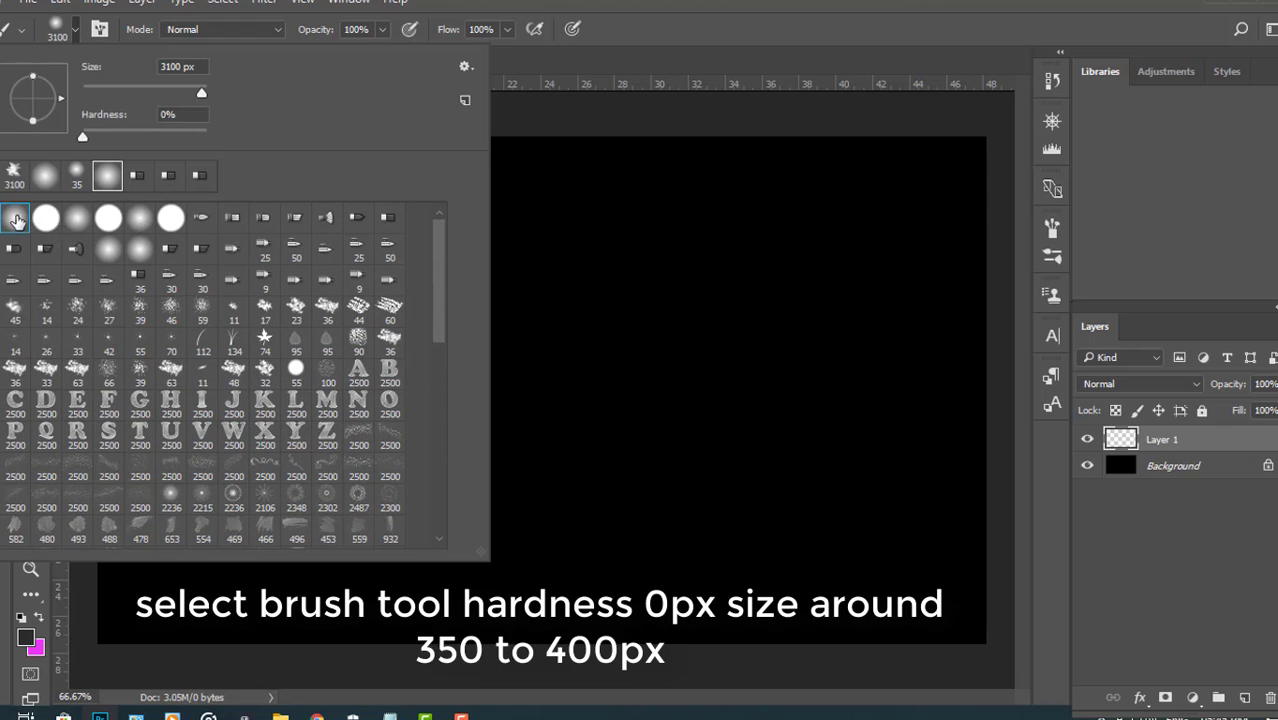
click(83, 136)
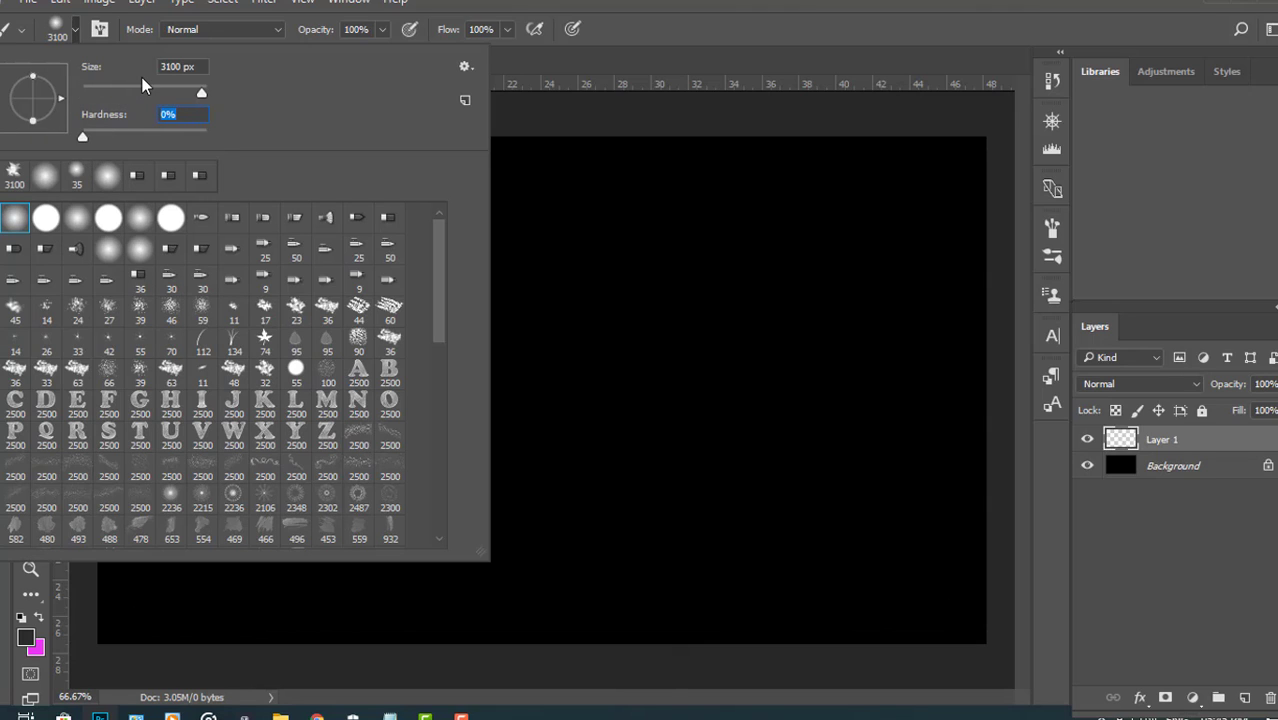
Swap the foreground and background colors so magenta is in front, and set the brush size to 300 px.
drag(162, 93, 196, 92)
click(175, 67)
text(5000)
click(671, 5)
key(x)
key(bracketleft)
key(bracketleft)
key(bracketleft)
key(bracketleft)
key(bracketleft)
key(bracketleft)
key(bracketleft)
key(bracketleft)
key(bracketleft)
key(bracketleft)
key(bracketleft)
key(bracketleft)
key(bracketleft)
key(bracketleft)
key(bracketleft)
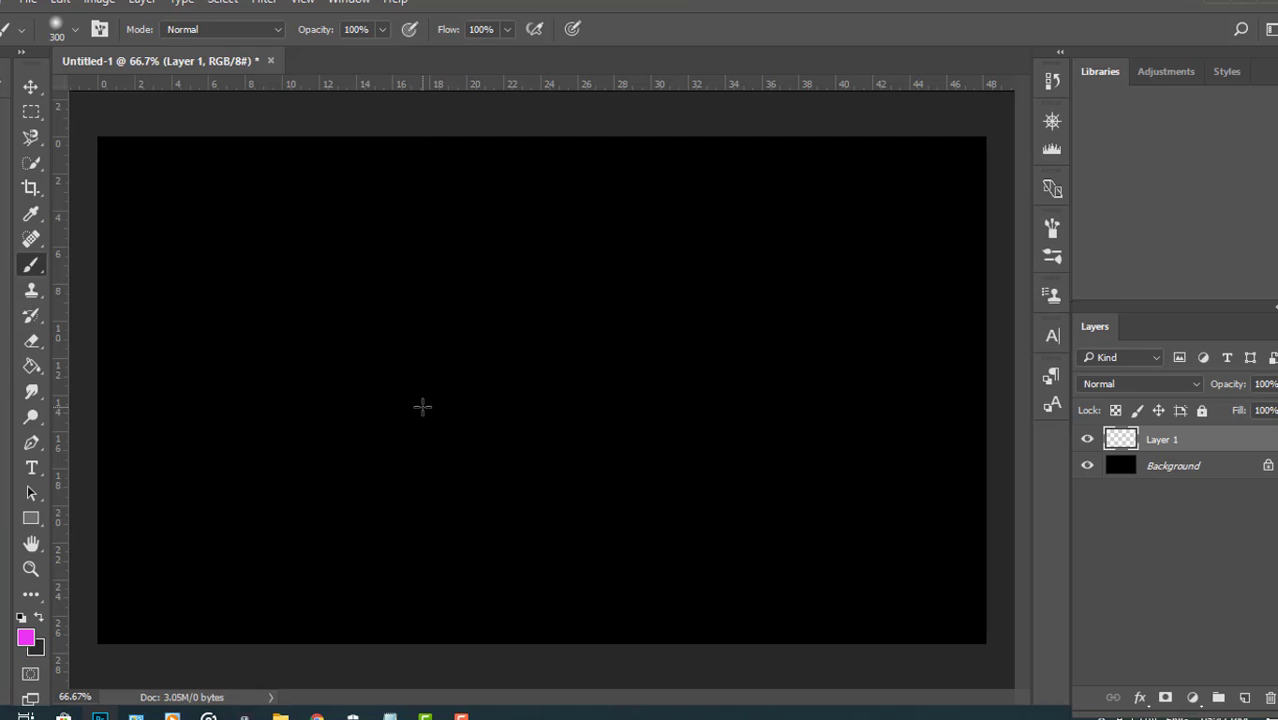
Paint a soft magenta (#e937f0) glow slightly left of the canvas centre, with two dabs on the same spot.
click(27, 638)
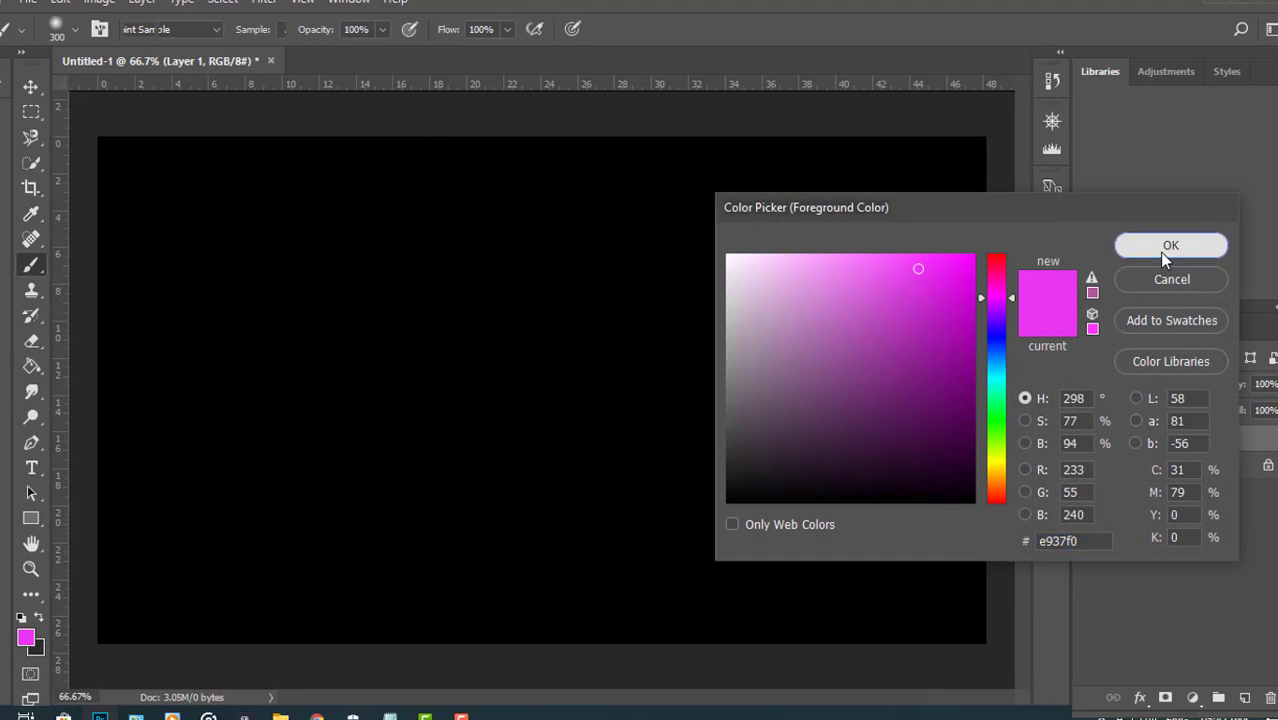
click(1161, 254)
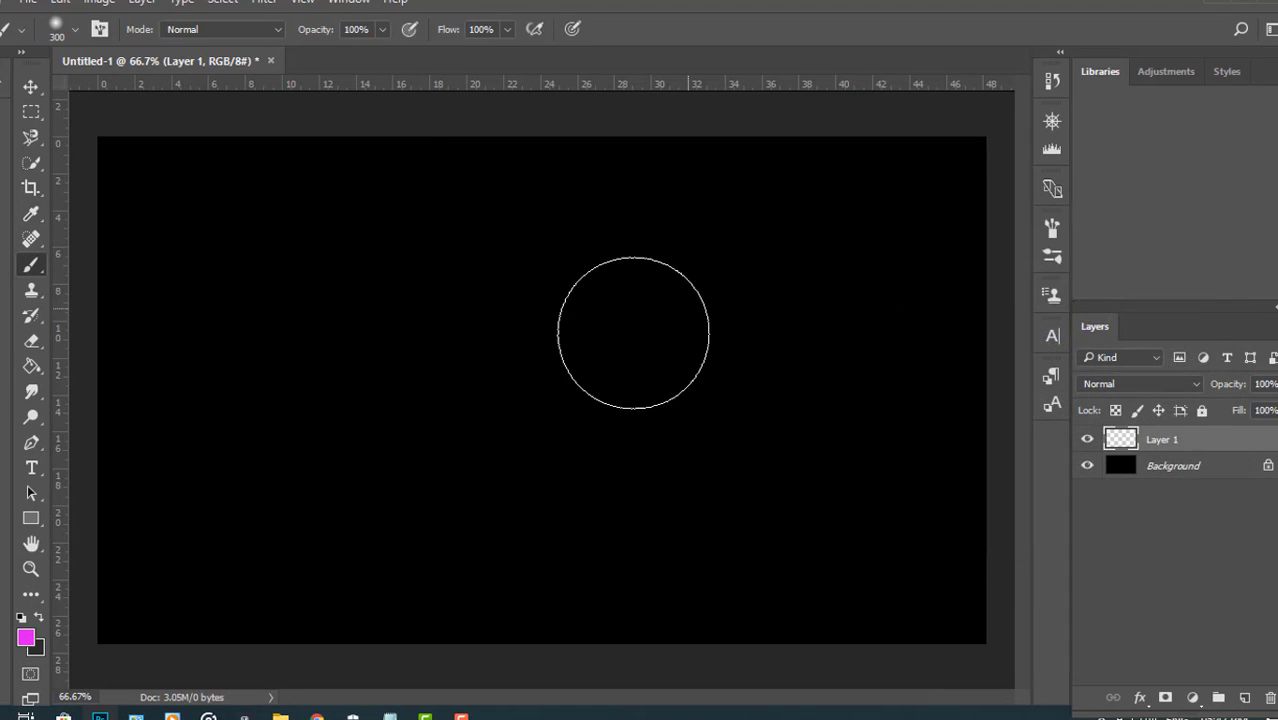
click(491, 405)
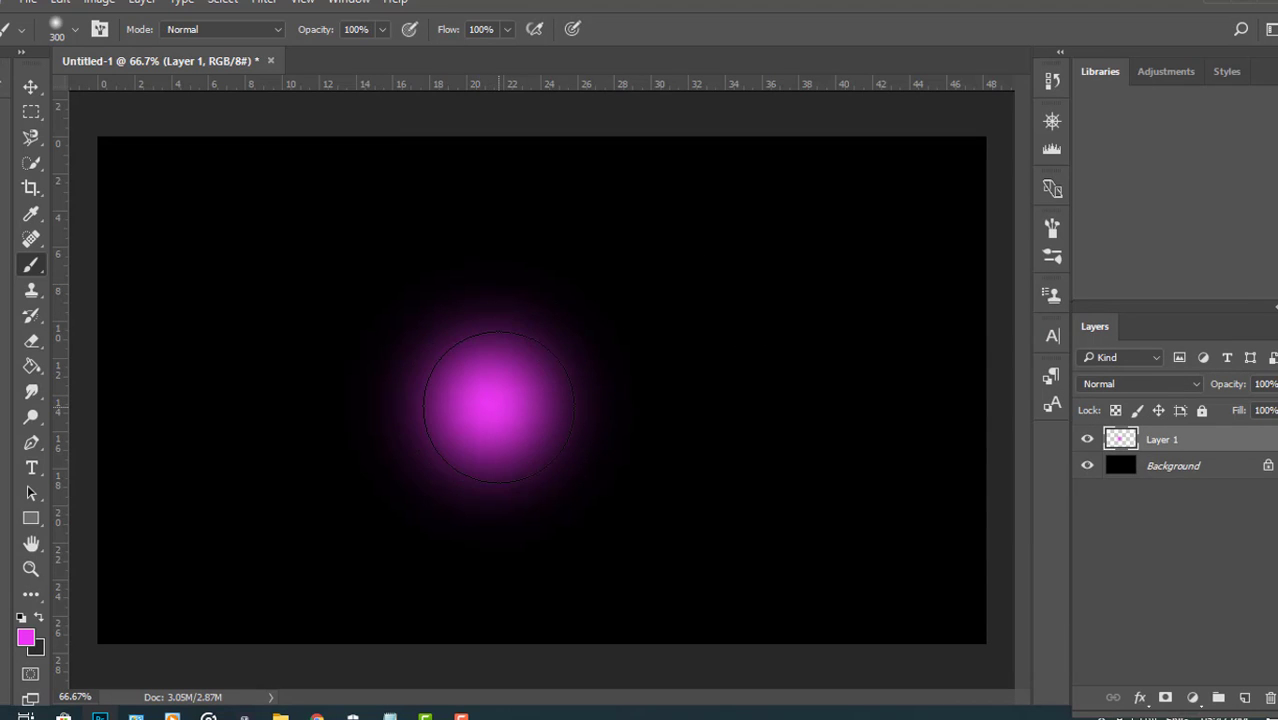
click(494, 408)
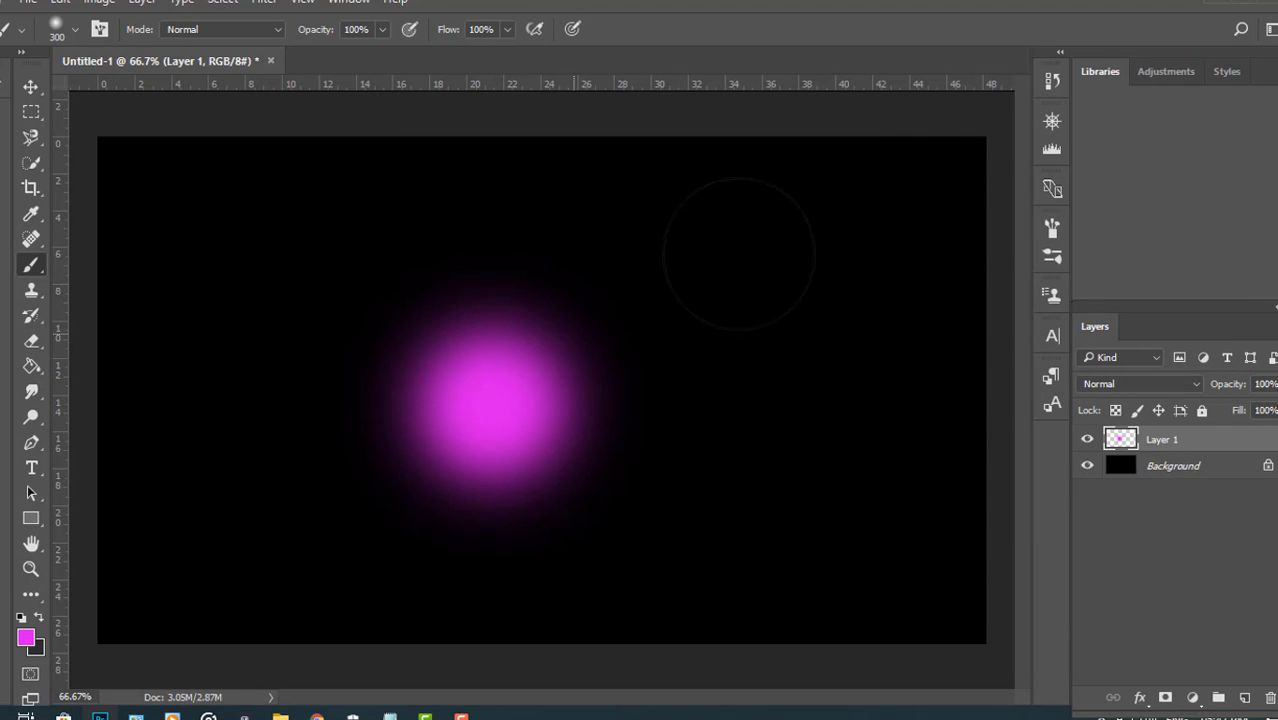
Set the foreground color to cyan (#37eef0) and paint a 400 px soft glow overlapping the magenta one on its right.
click(27, 637)
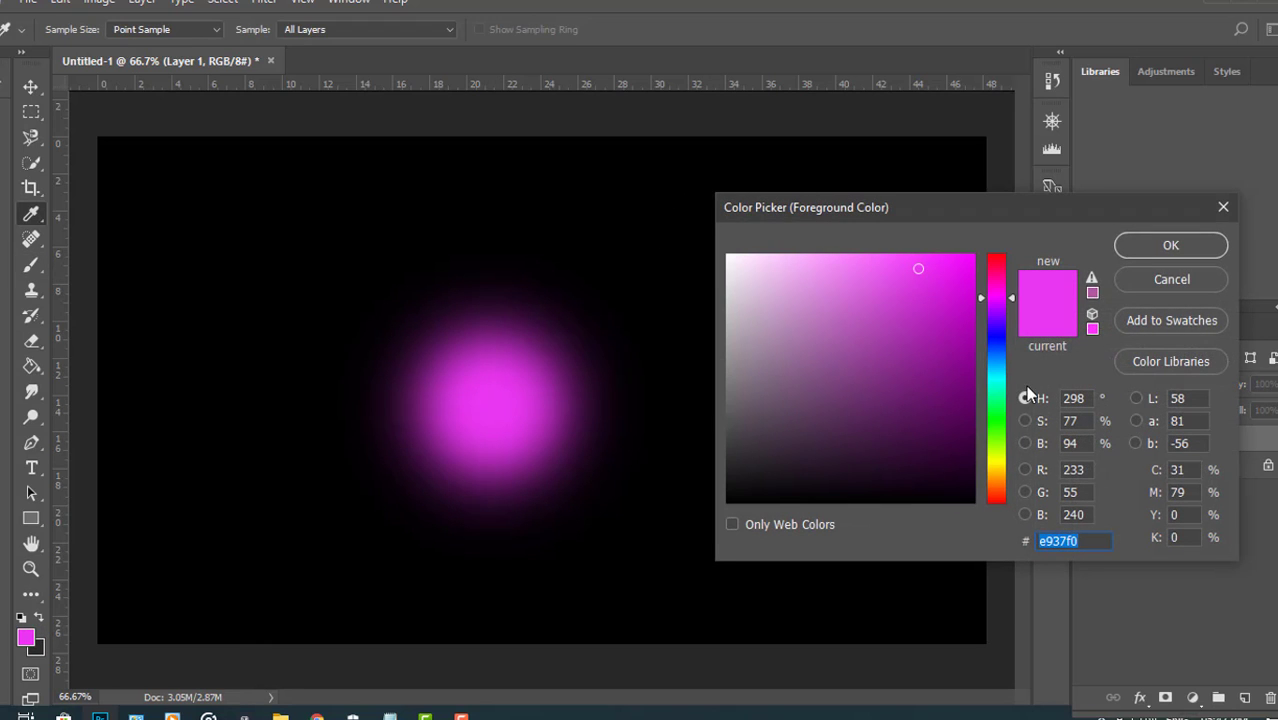
click(1000, 381)
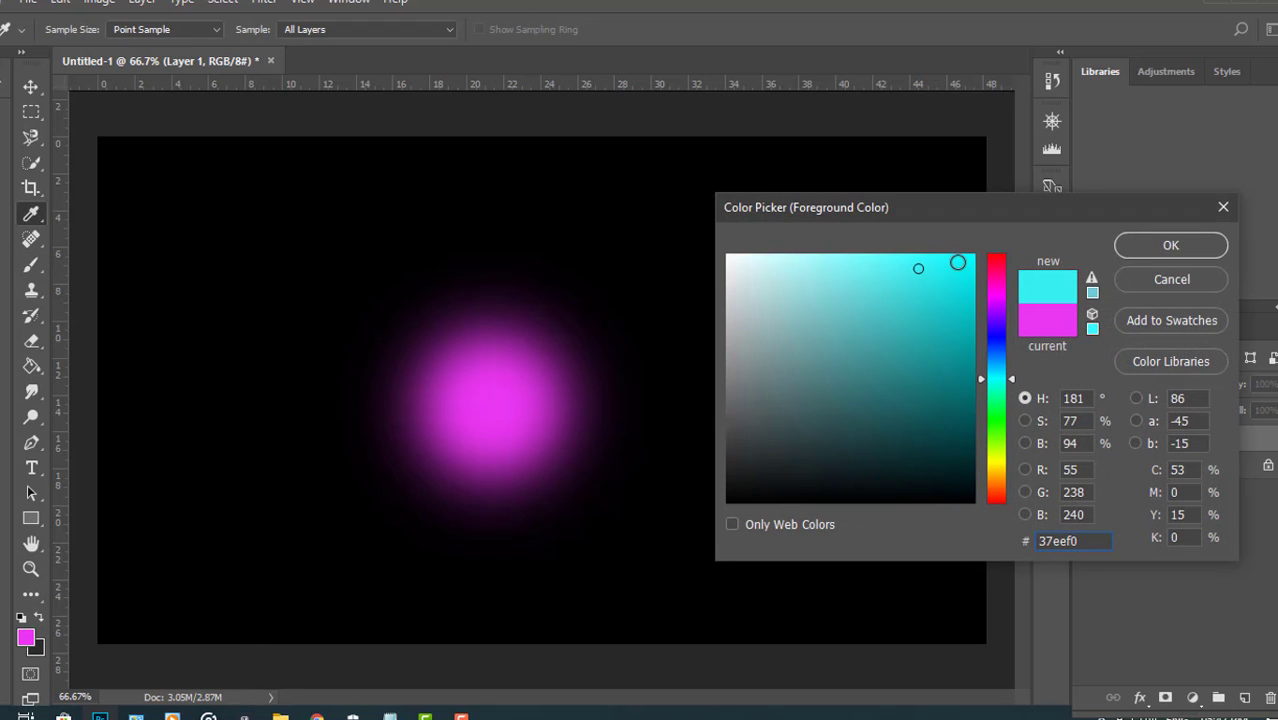
click(1171, 246)
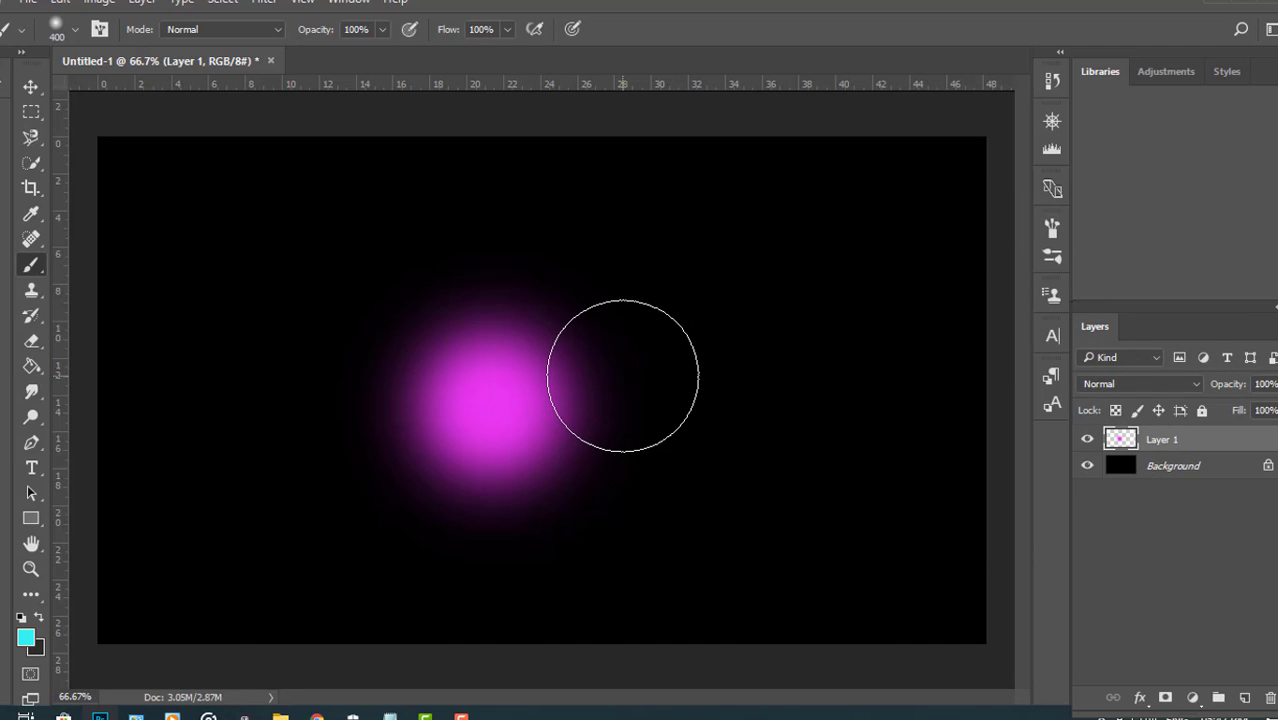
click(621, 375)
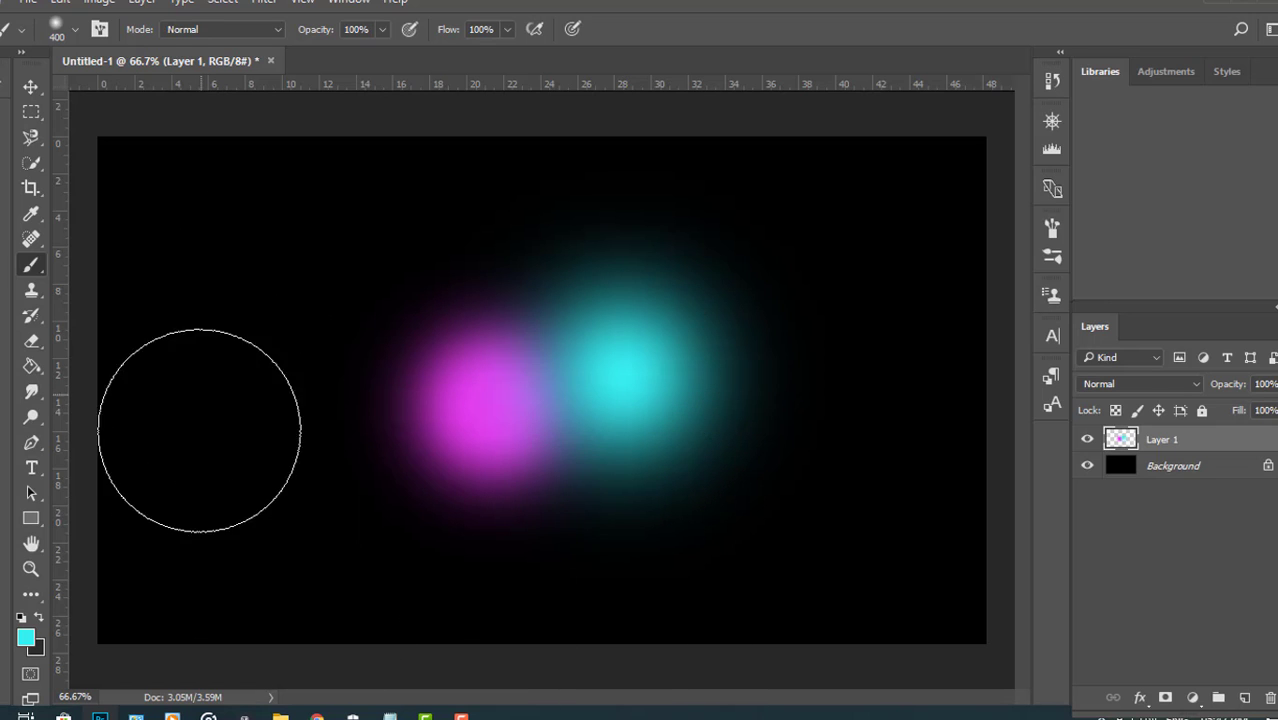
Set the foreground color to yellow (#f0e937) and paint a soft glow below and between the magenta and cyan ones.
click(27, 636)
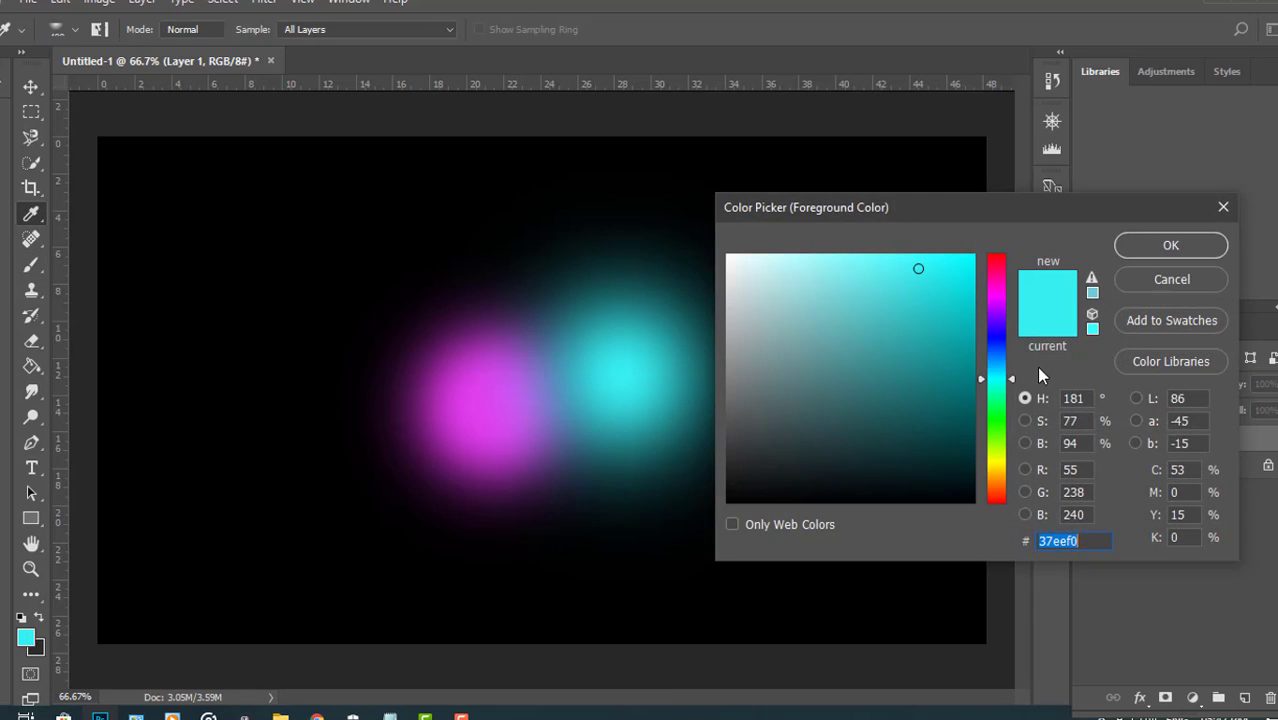
click(993, 466)
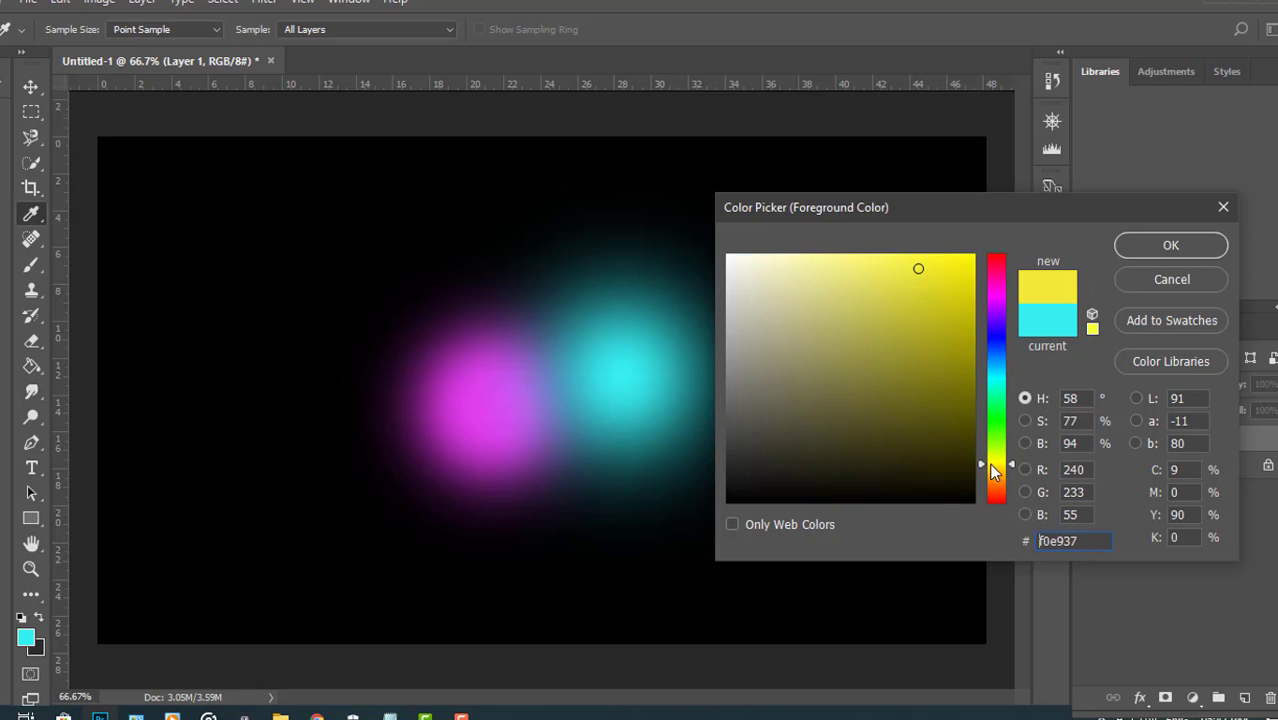
click(1168, 245)
click(582, 503)
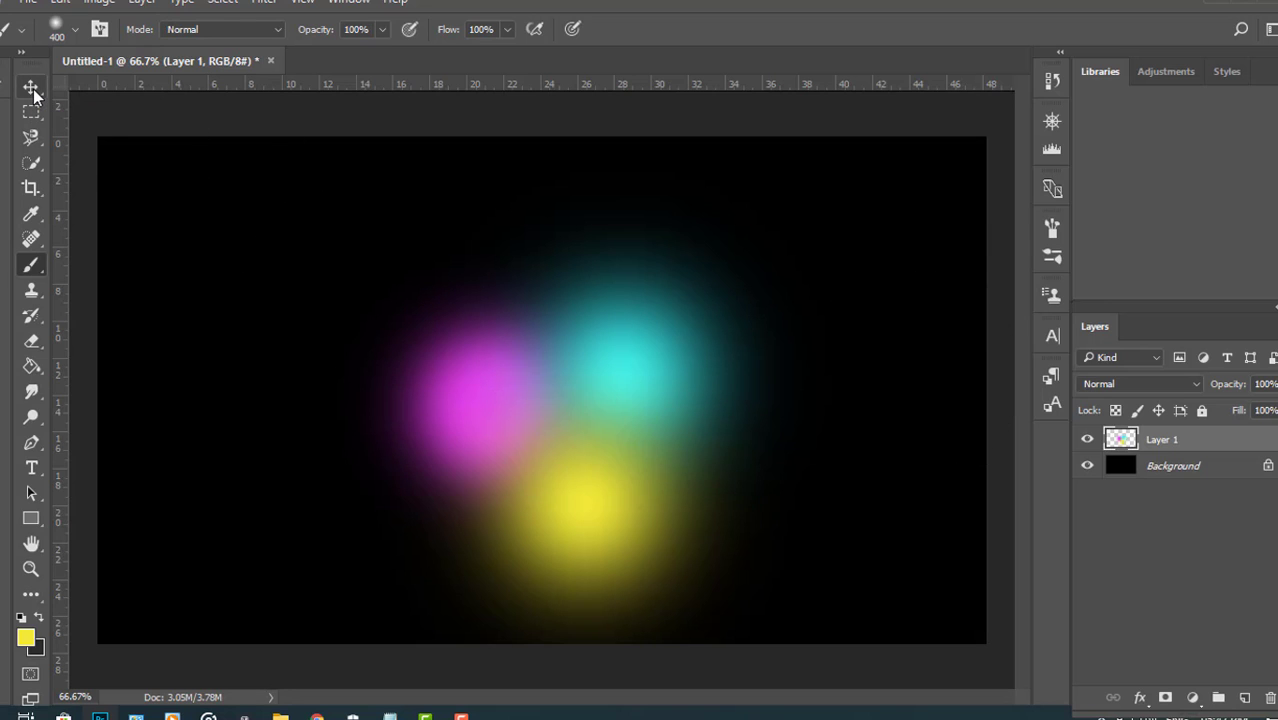
Move the layer with the three glows slightly up and to the left, centring it at about X 718.5, Y 351.5 px.
key(ctrl+t)
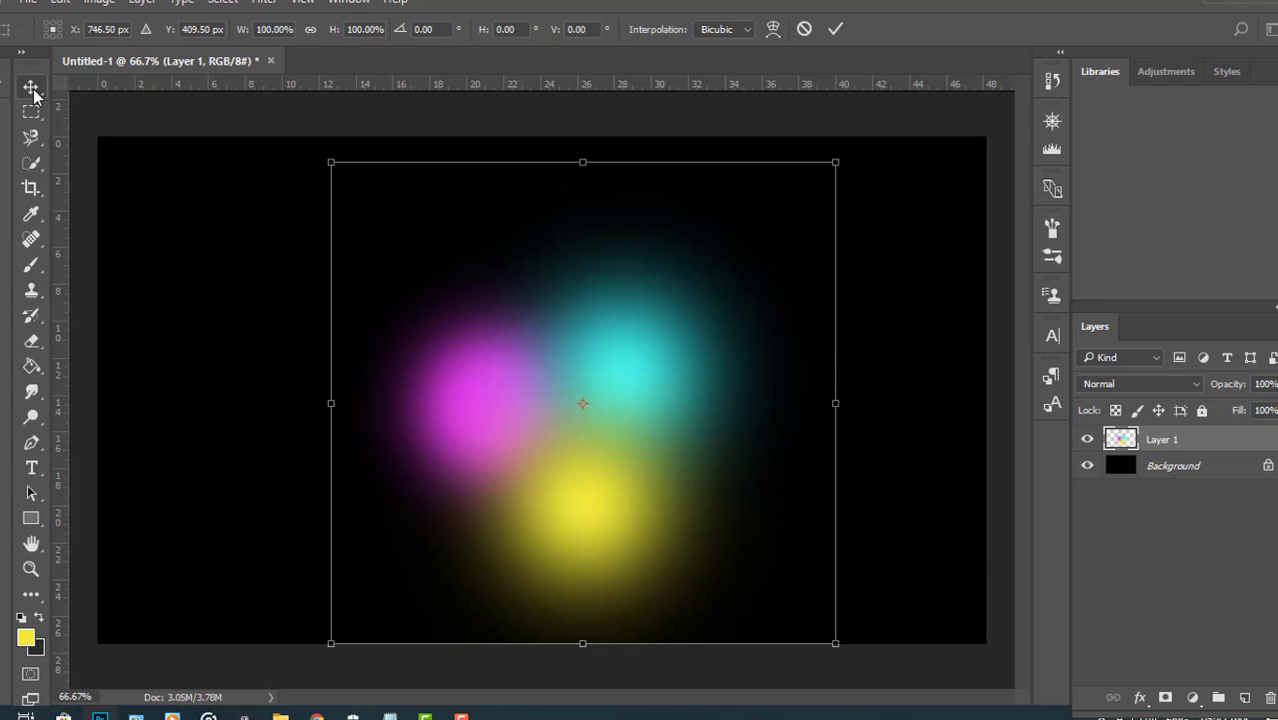
drag(641, 471, 625, 433)
key(Return)
key(b)
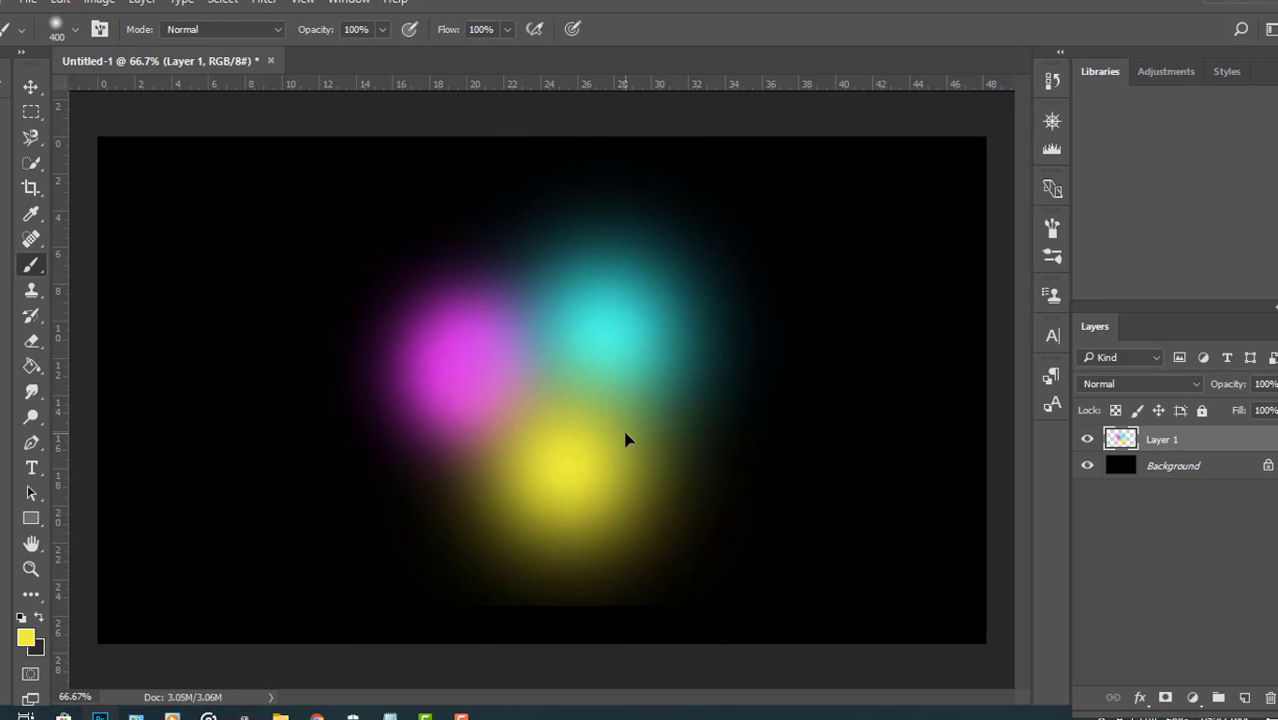
click(224, 2)
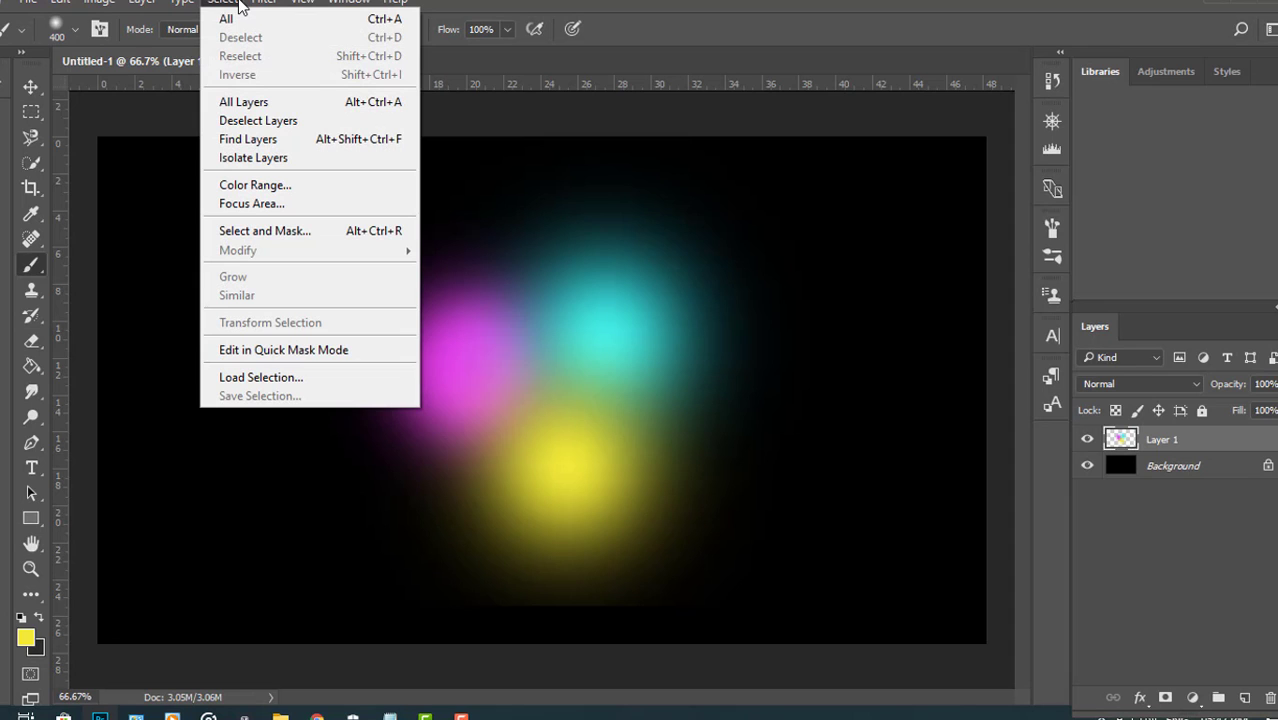
click(548, 379)
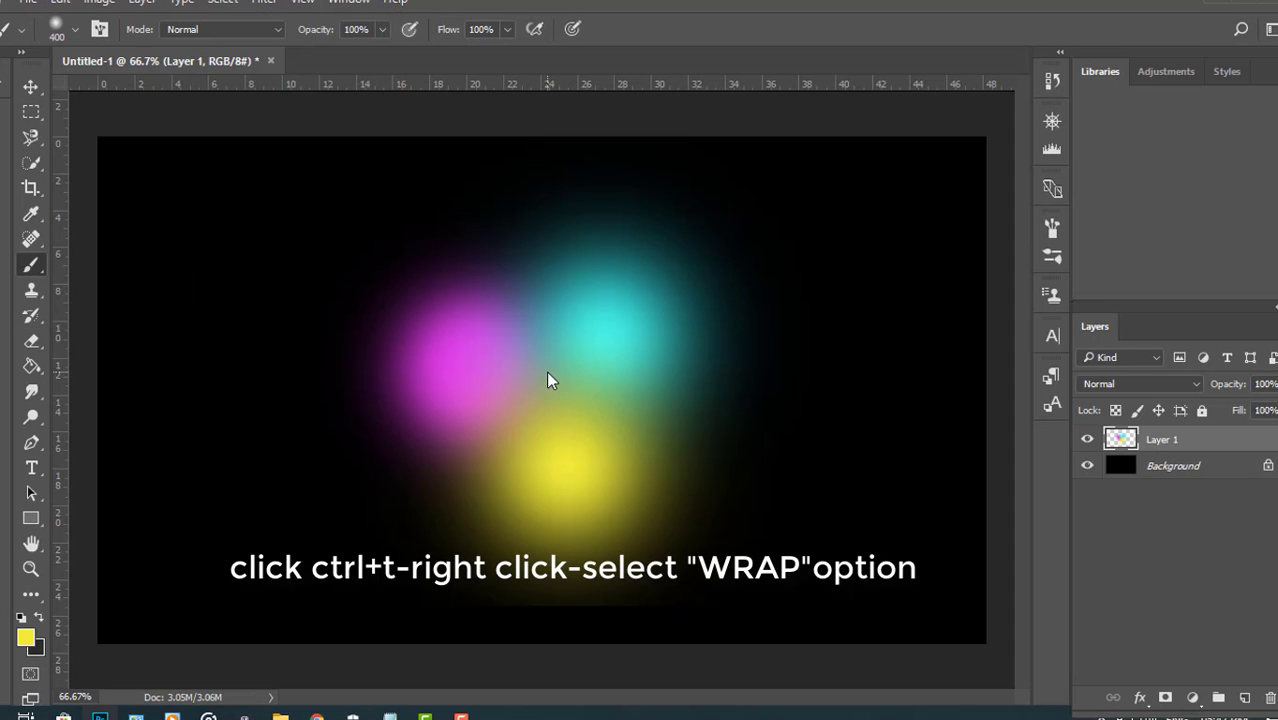
key(ctrl+t)
right_click(548, 378)
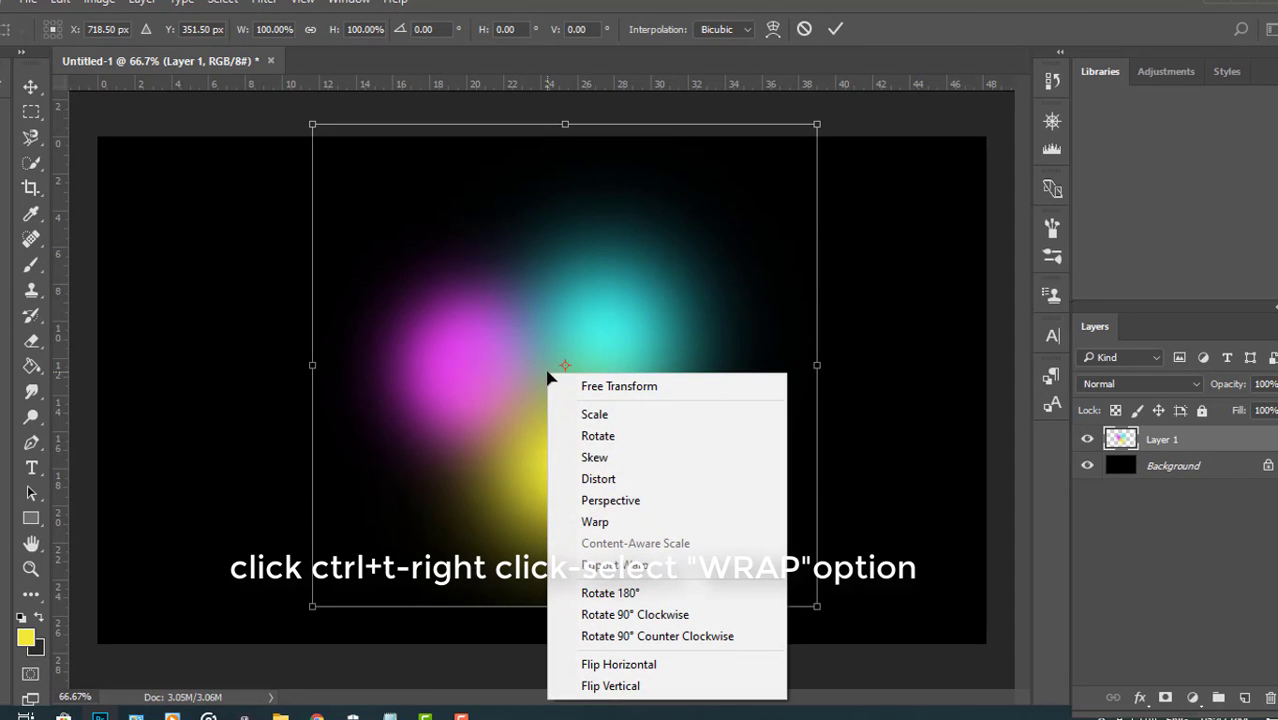
click(604, 521)
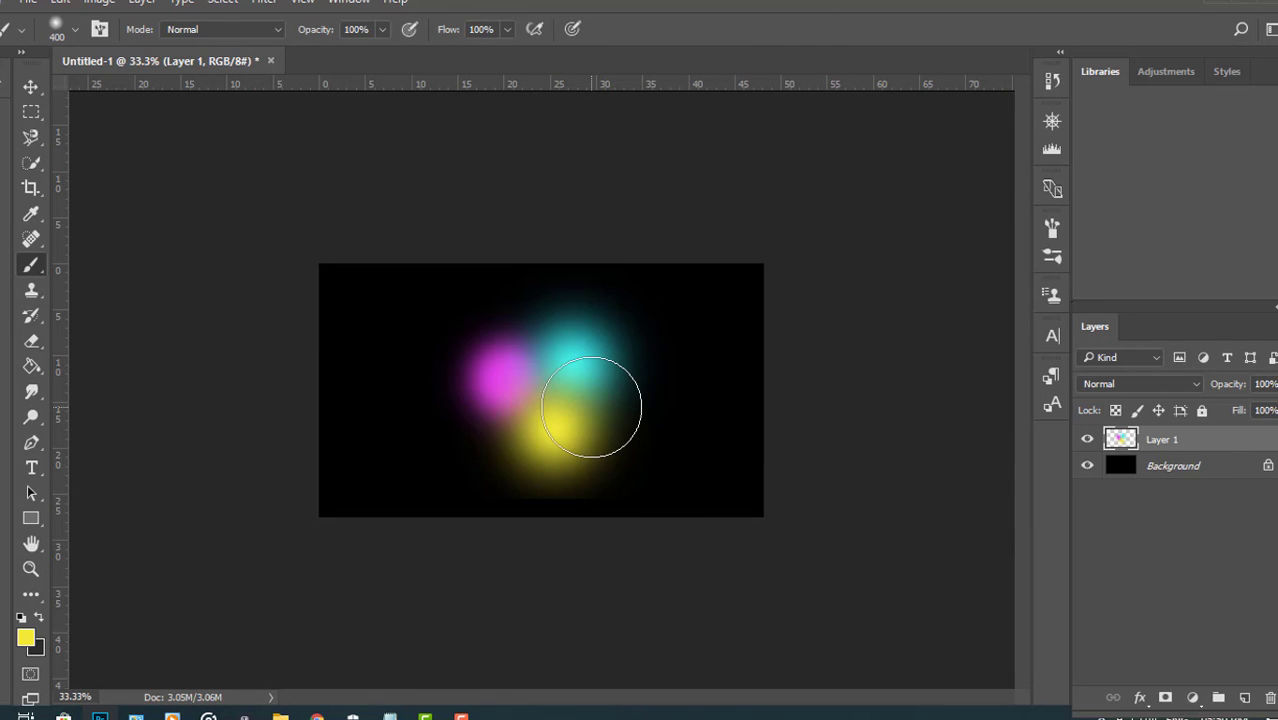
Warp the glow layer, pulling its upper-right corner far left beyond the canvas and its lower-right corner out to about X 52.84, Y 36.72 cm.
key(ctrl+t)
right_click(591, 406)
click(692, 229)
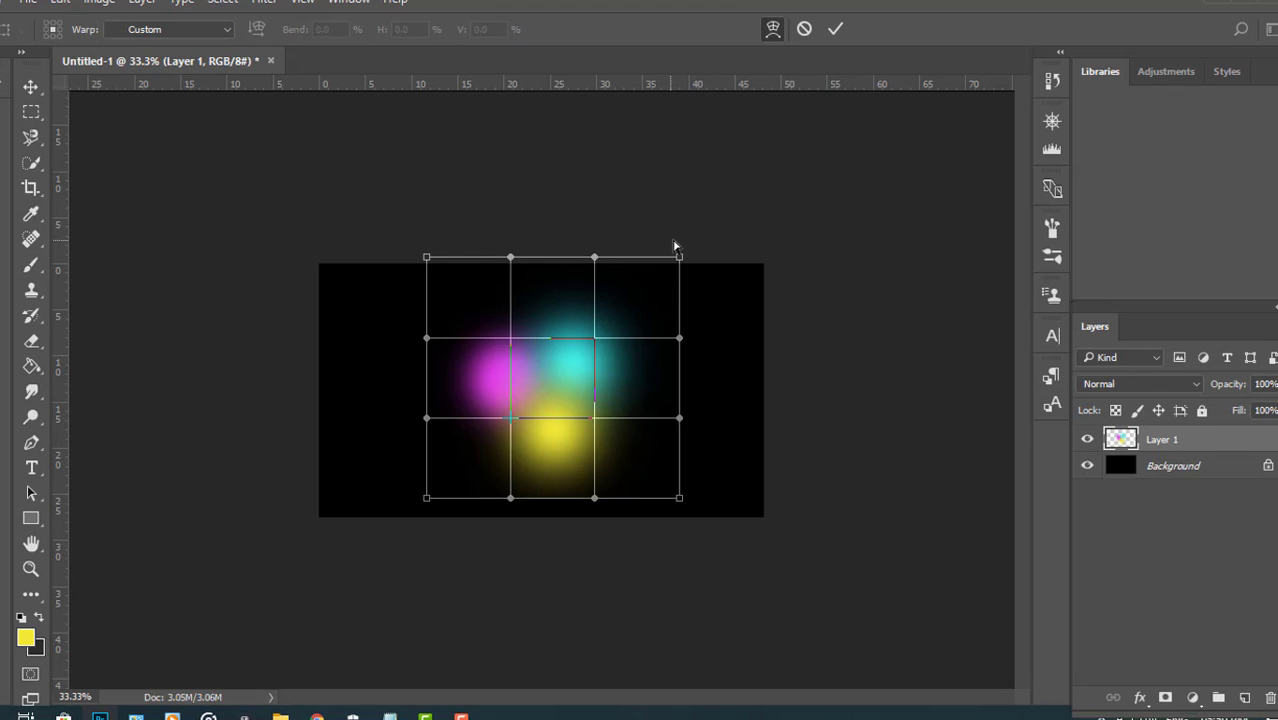
drag(679, 258, 136, 250)
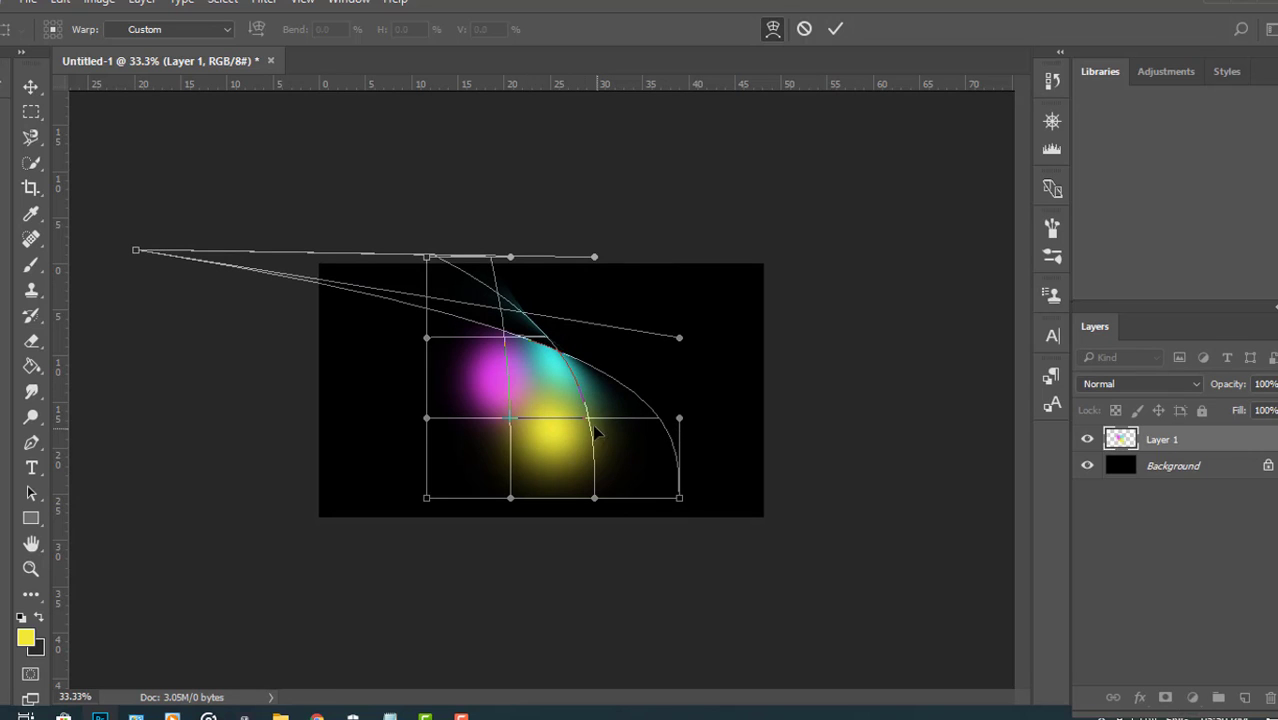
mouse_move(575, 428)
mouse_down()
mouse_move(445, 485)
mouse_move(510, 430)
mouse_move(594, 426)
mouse_move(556, 390)
mouse_move(485, 431)
mouse_move(560, 425)
mouse_up()
drag(660, 497, 808, 604)
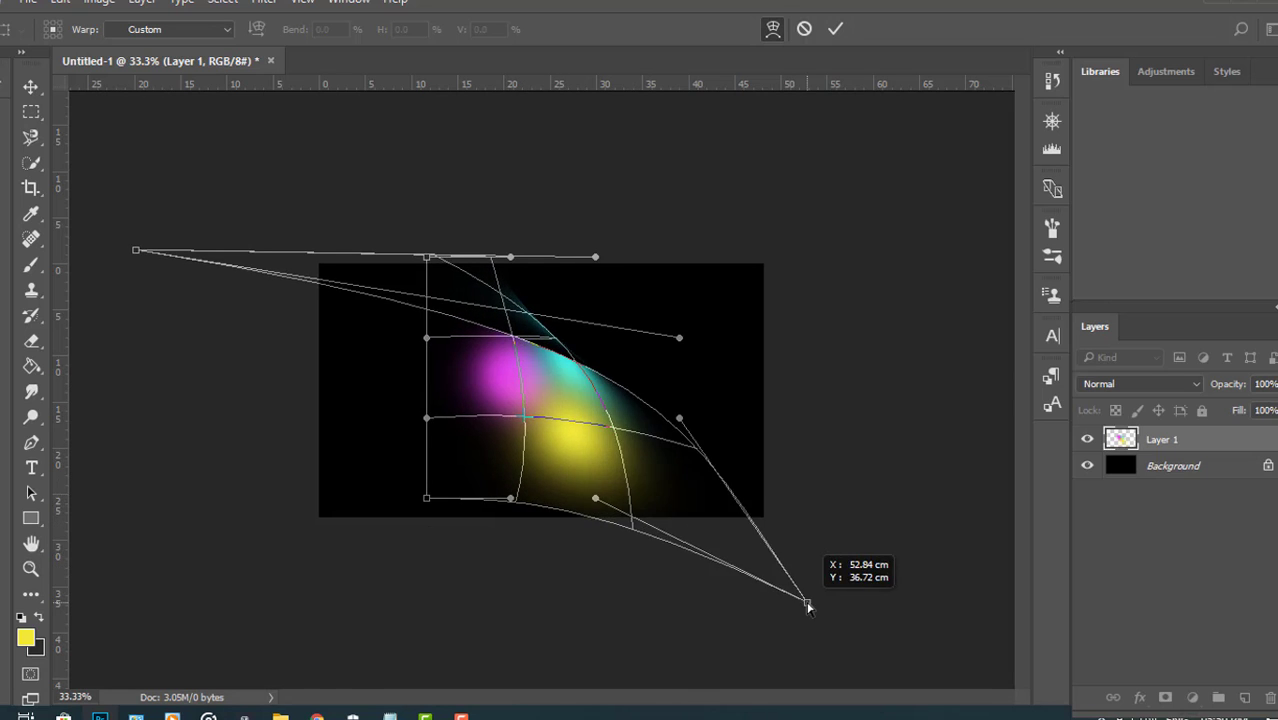
Squeeze the warped glow layer into a narrow curved ribbon along the canvas's left half, raise its upper-left corner above the canvas, and apply the warp.
drag(652, 416, 466, 482)
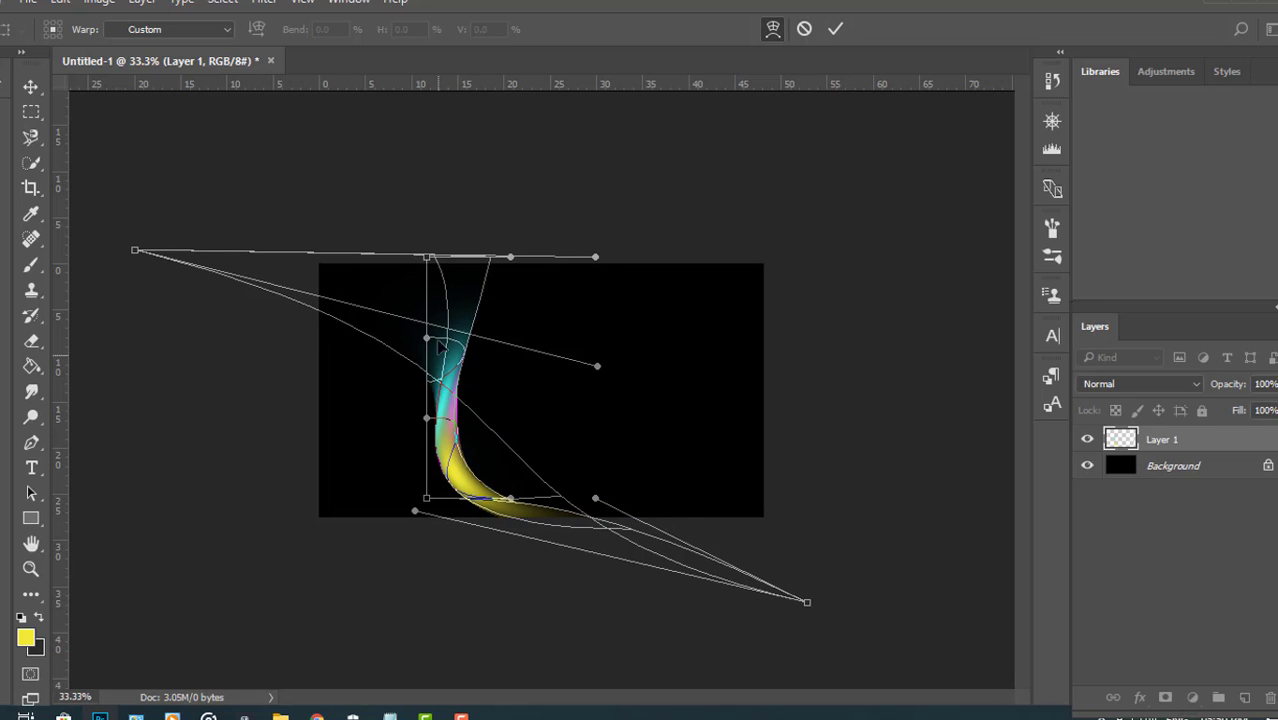
drag(493, 258, 556, 254)
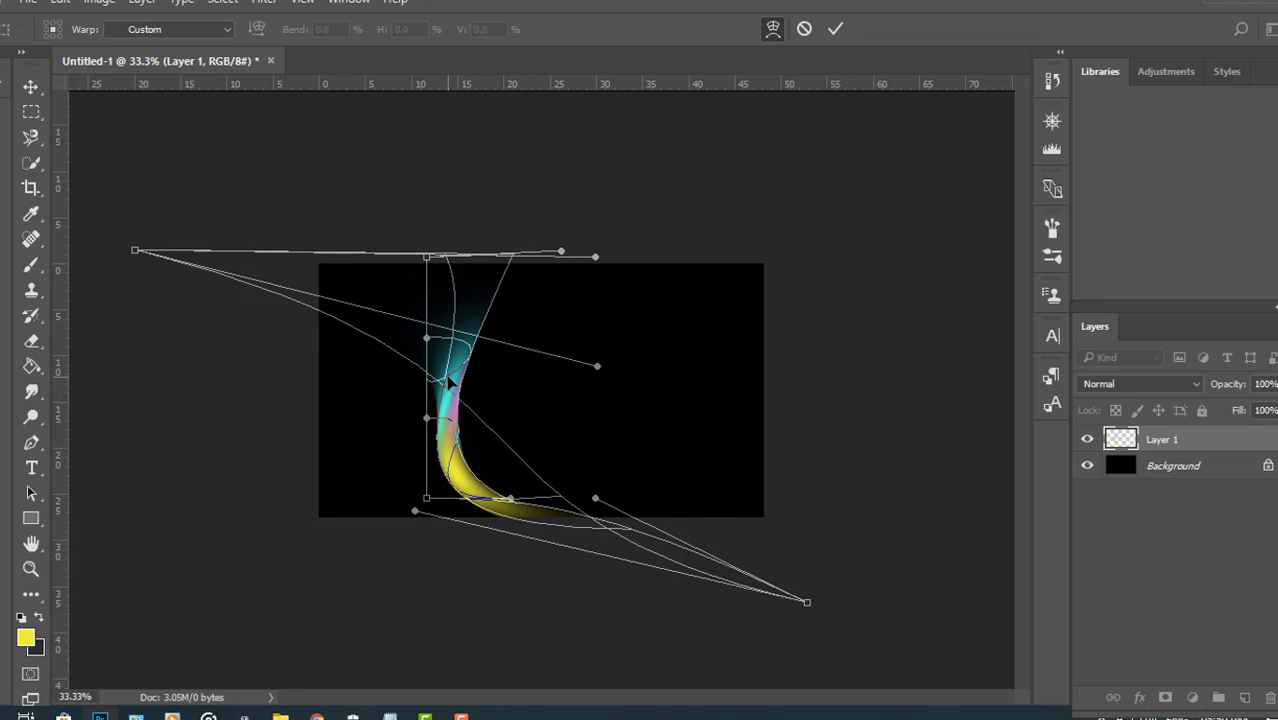
drag(455, 378, 476, 349)
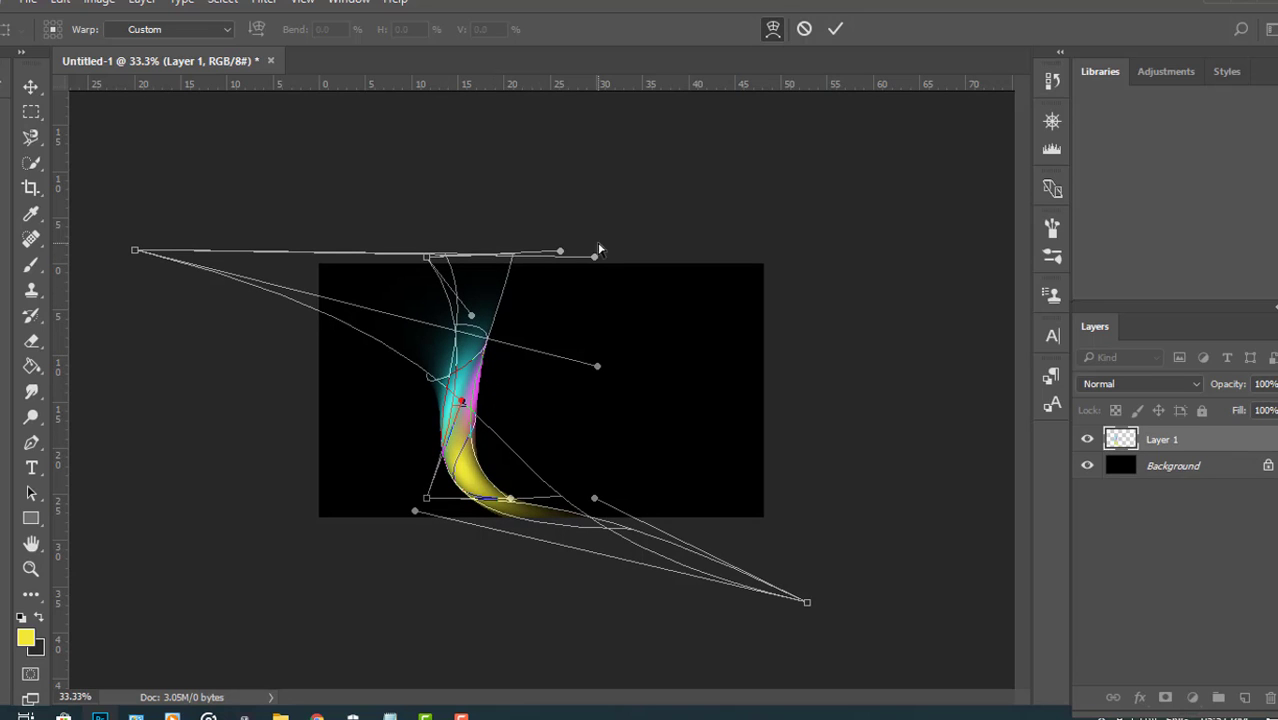
drag(594, 257, 605, 297)
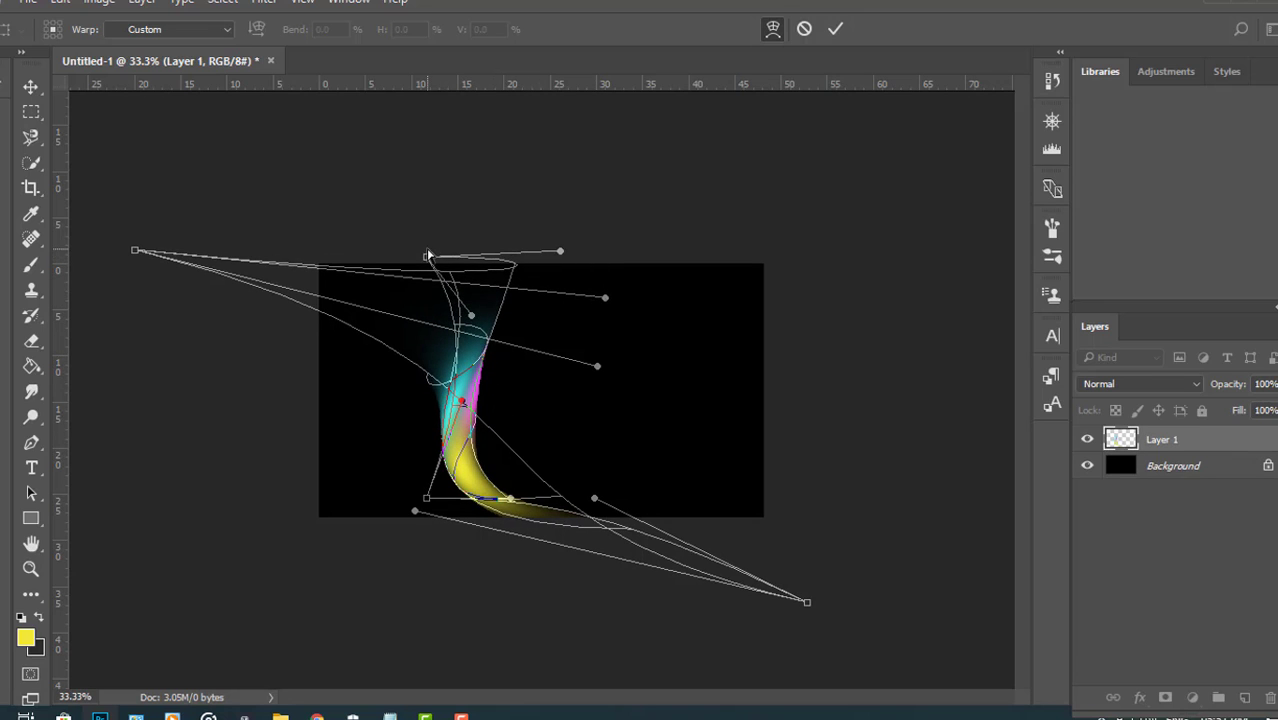
drag(428, 256, 471, 219)
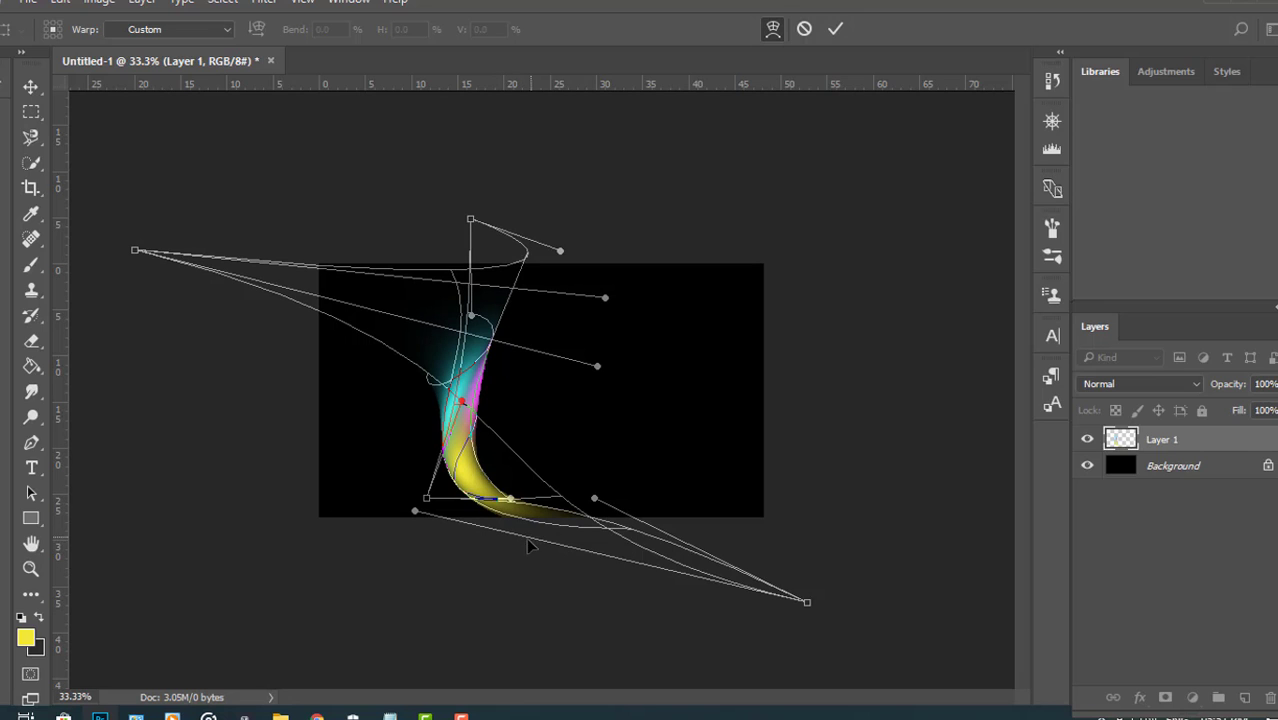
click(836, 29)
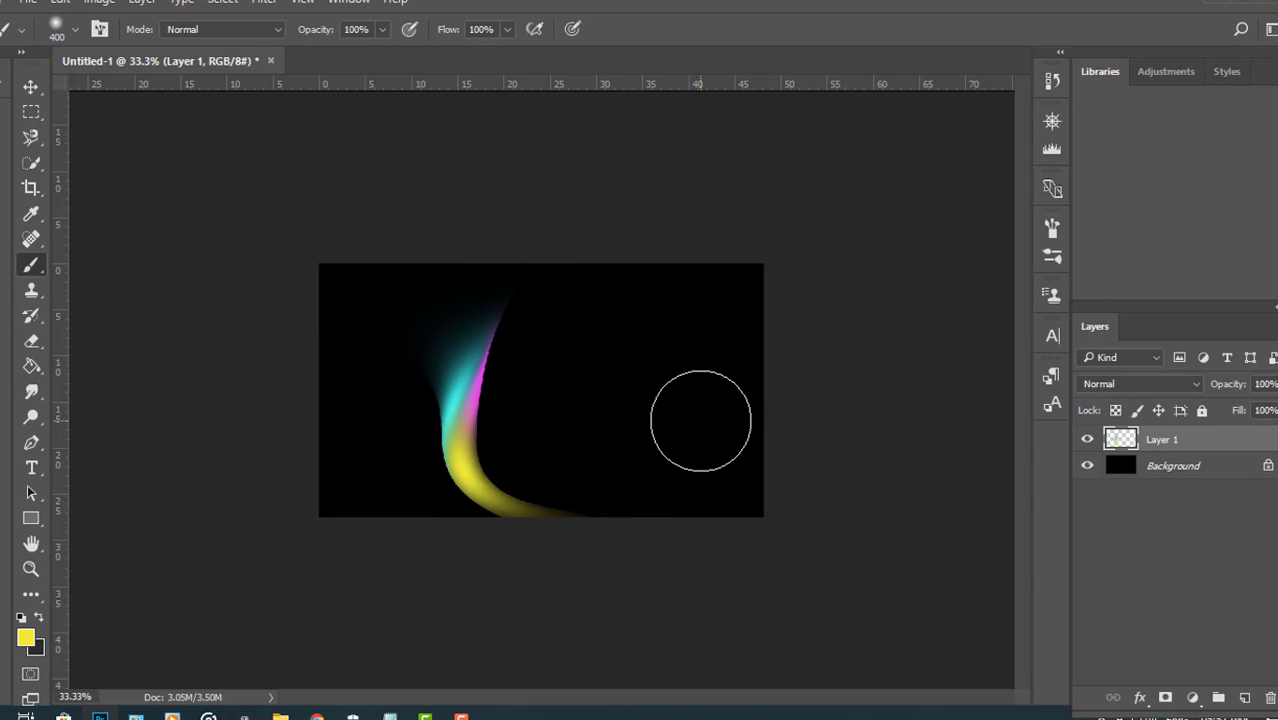
On a new layer, paint a 300 px soft violet (#6737f0) glow to the right of the ribbon.
click(1244, 697)
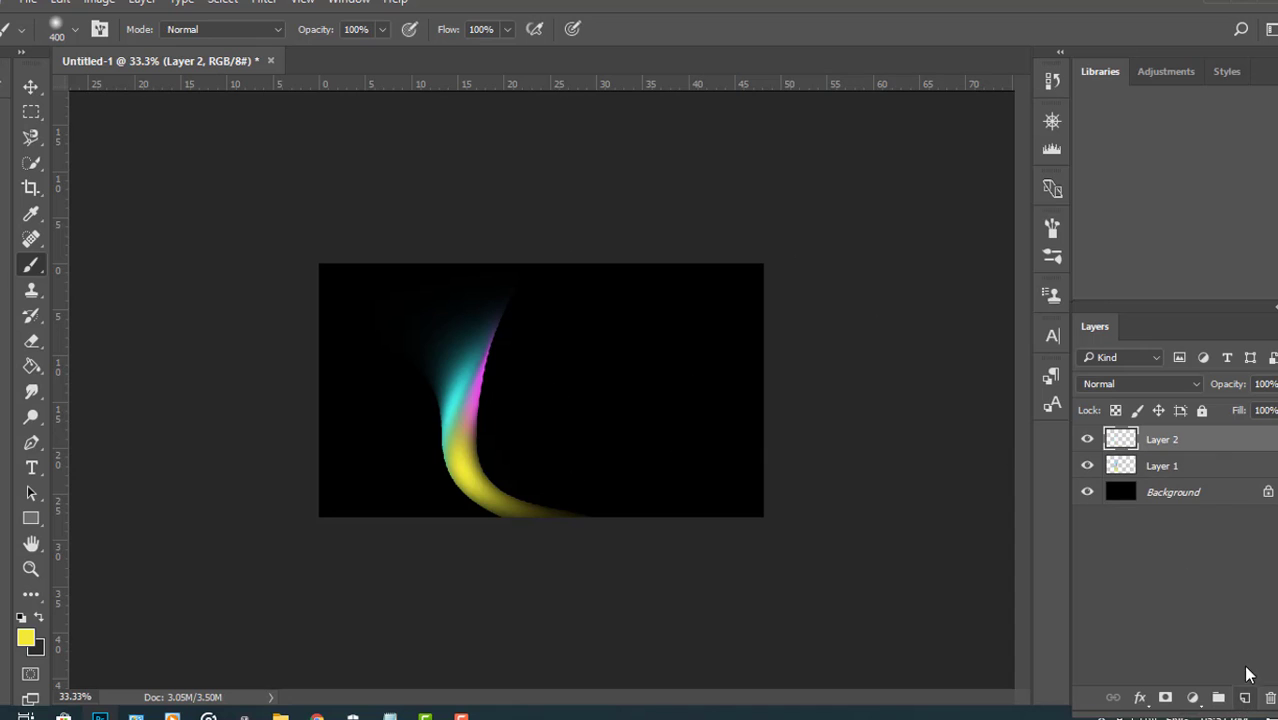
click(24, 638)
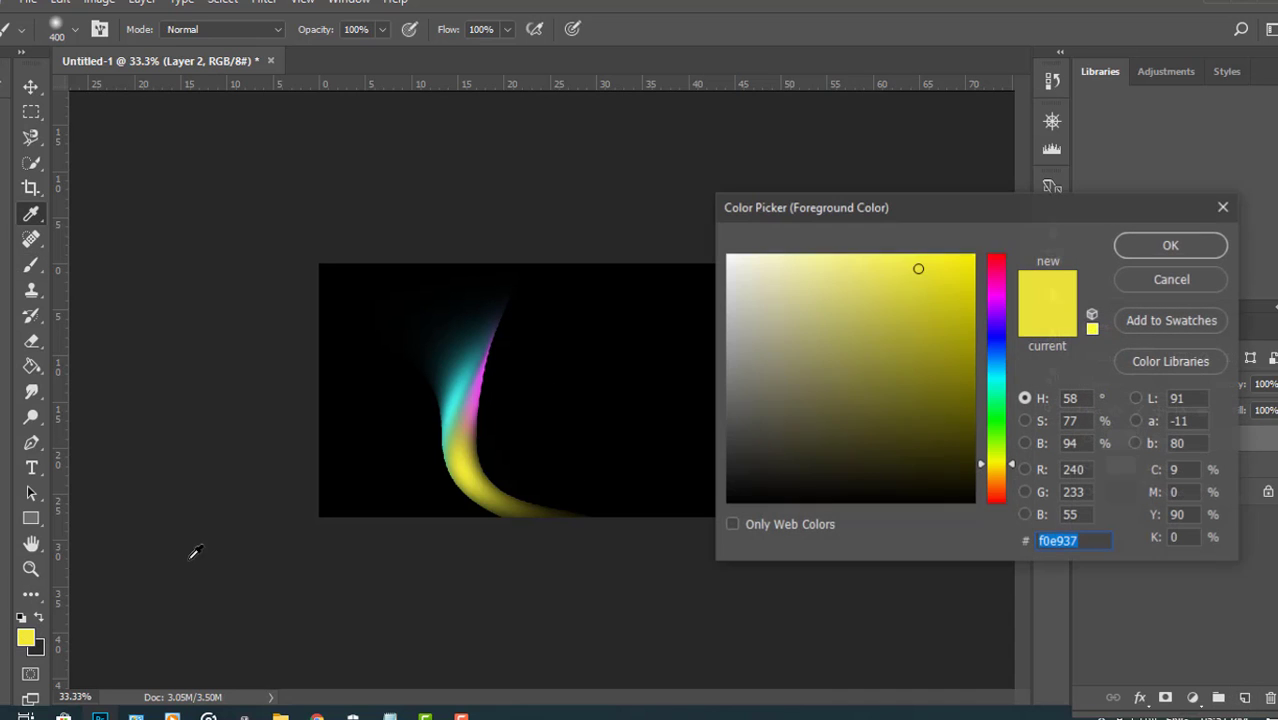
click(1001, 328)
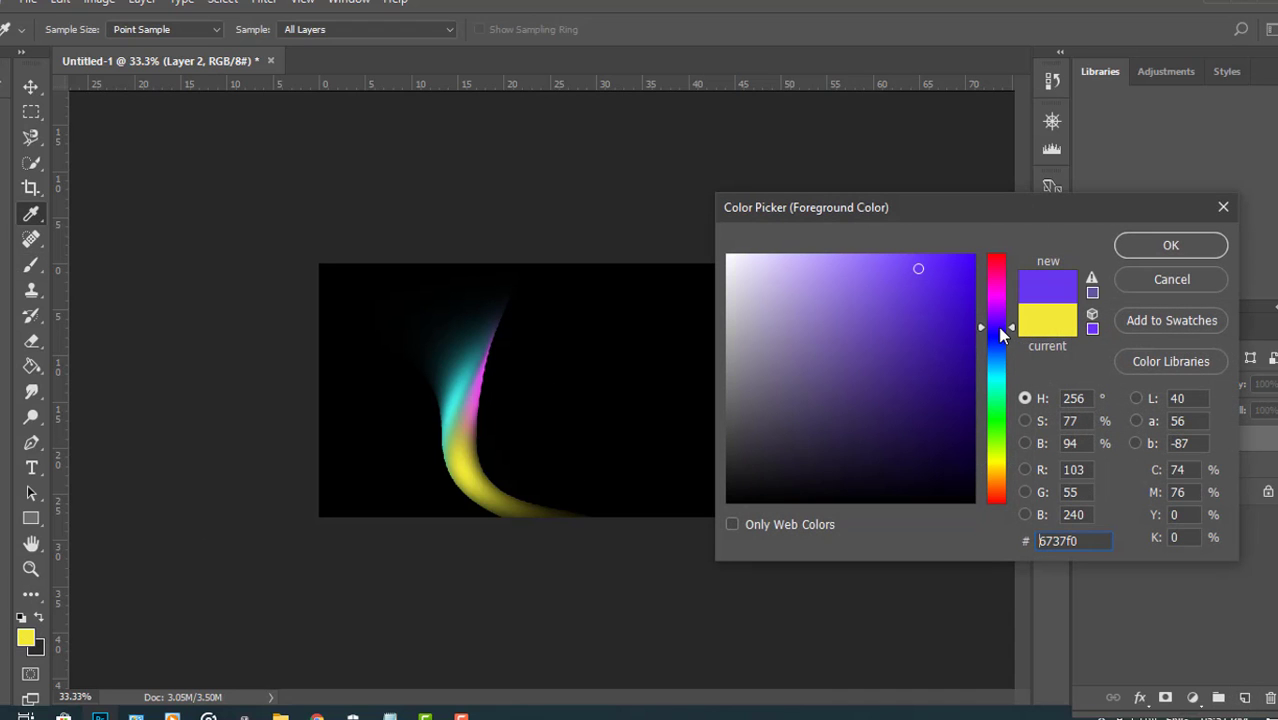
click(1167, 247)
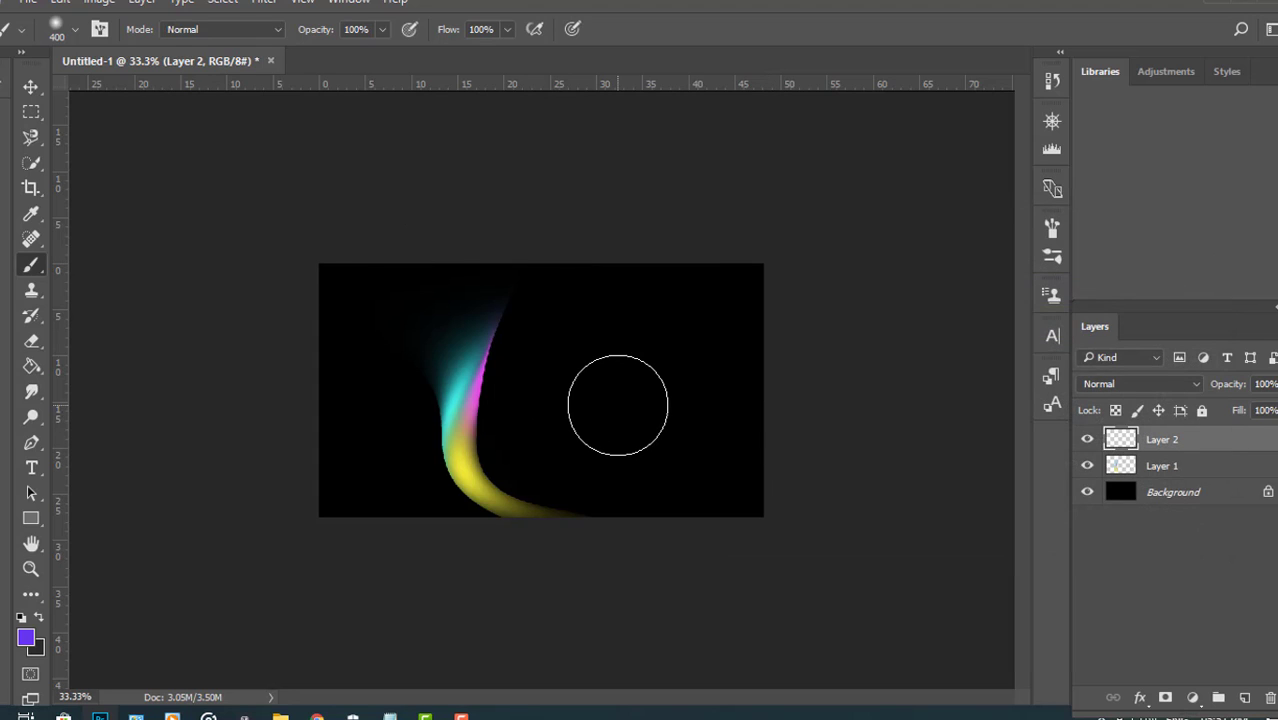
key(bracketleft)
key(bracketleft)
key(bracketleft)
key(bracketleft)
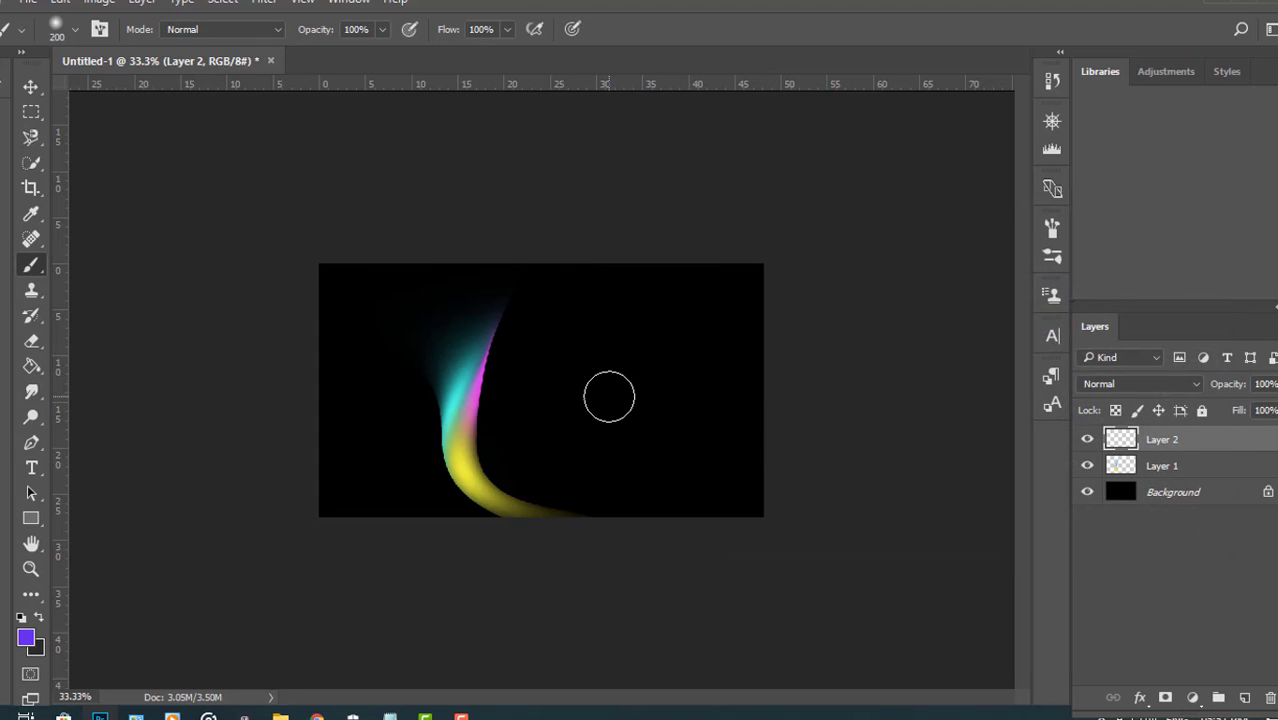
key(bracketright)
key(bracketright)
click(595, 399)
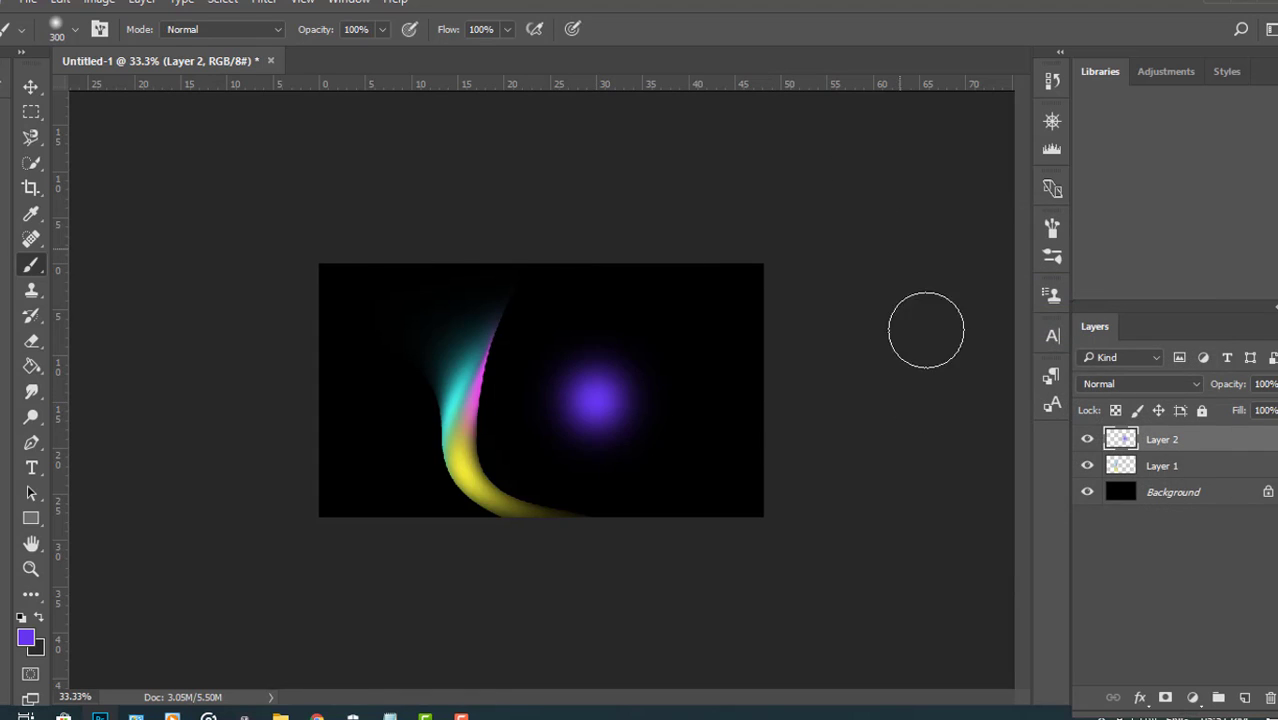
Set the foreground color to pinkish red (#f0375e) and paint a soft glow at the lower right of the violet one.
click(26, 636)
click(989, 469)
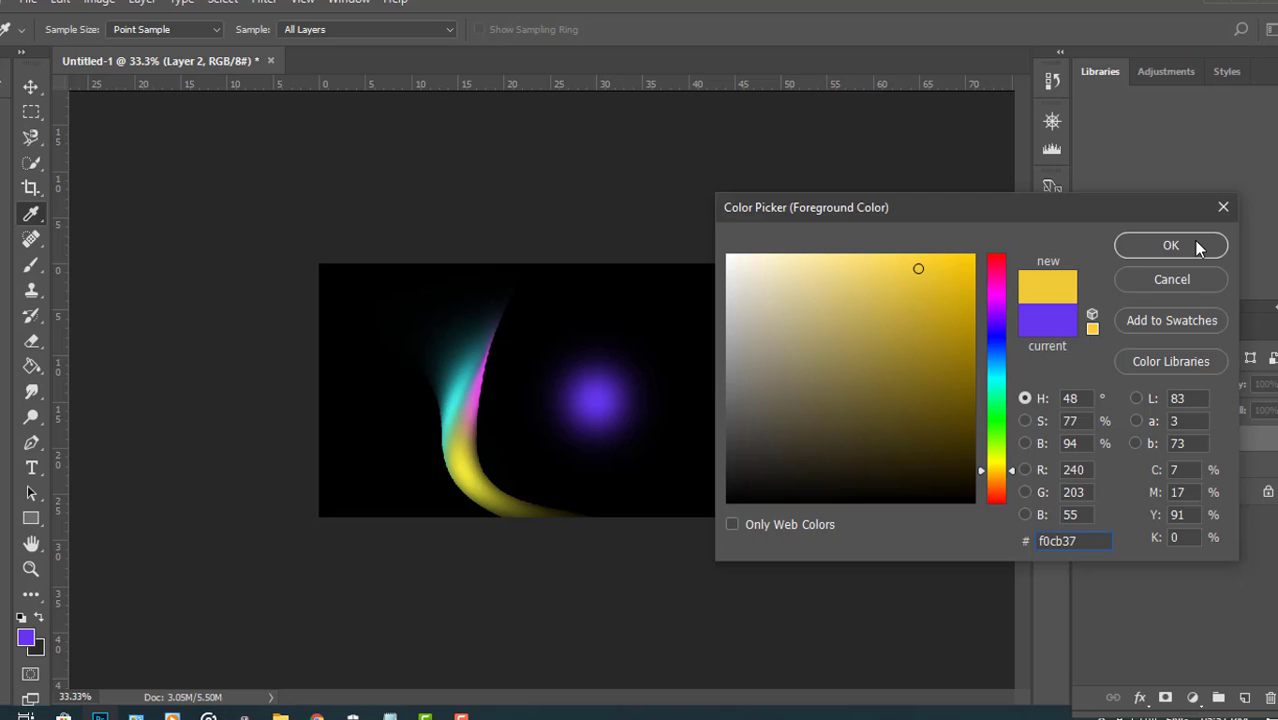
click(996, 265)
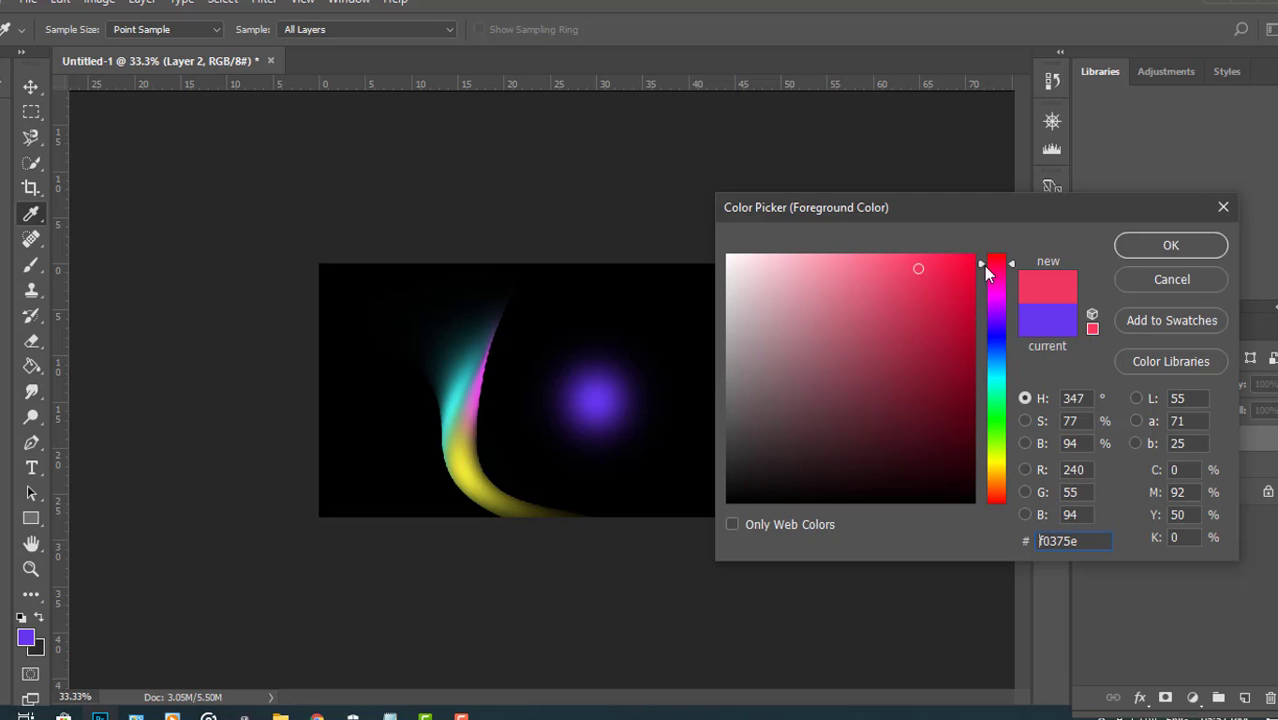
click(1171, 245)
key(b)
click(651, 435)
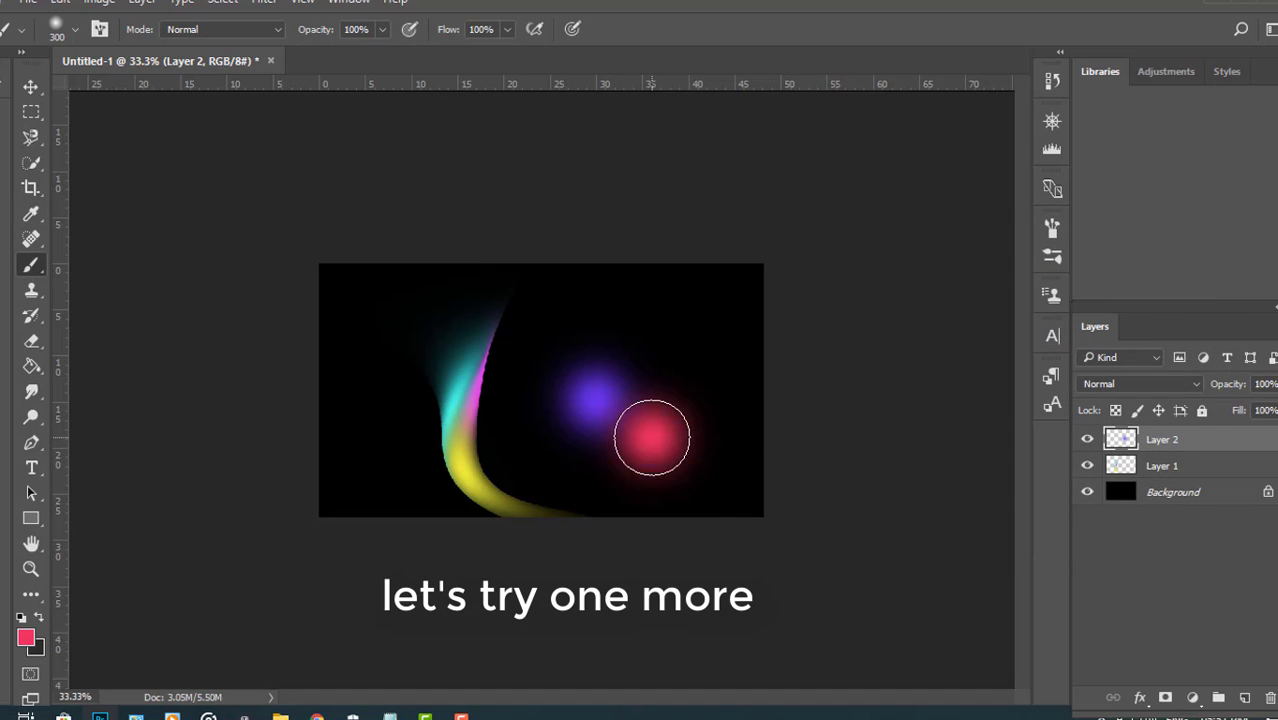
Set the foreground color to white (#ffffff) and paint a soft glow directly above the red one.
click(25, 637)
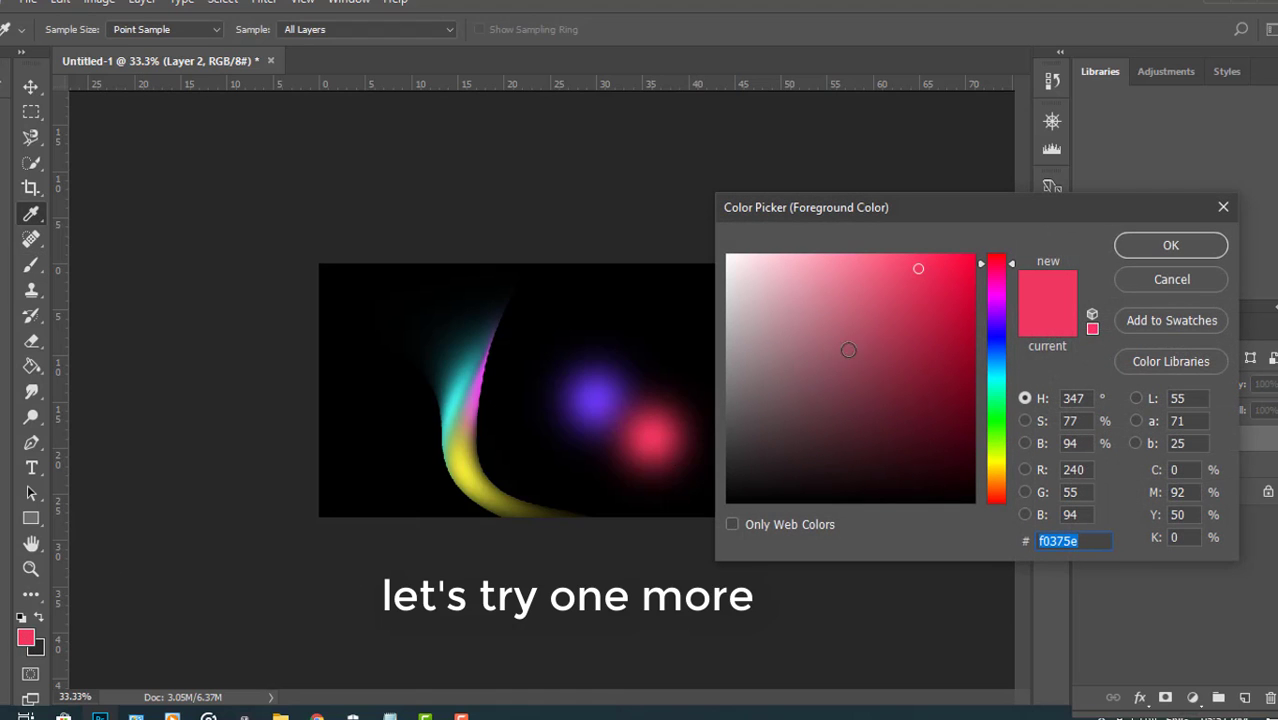
click(605, 90)
click(729, 256)
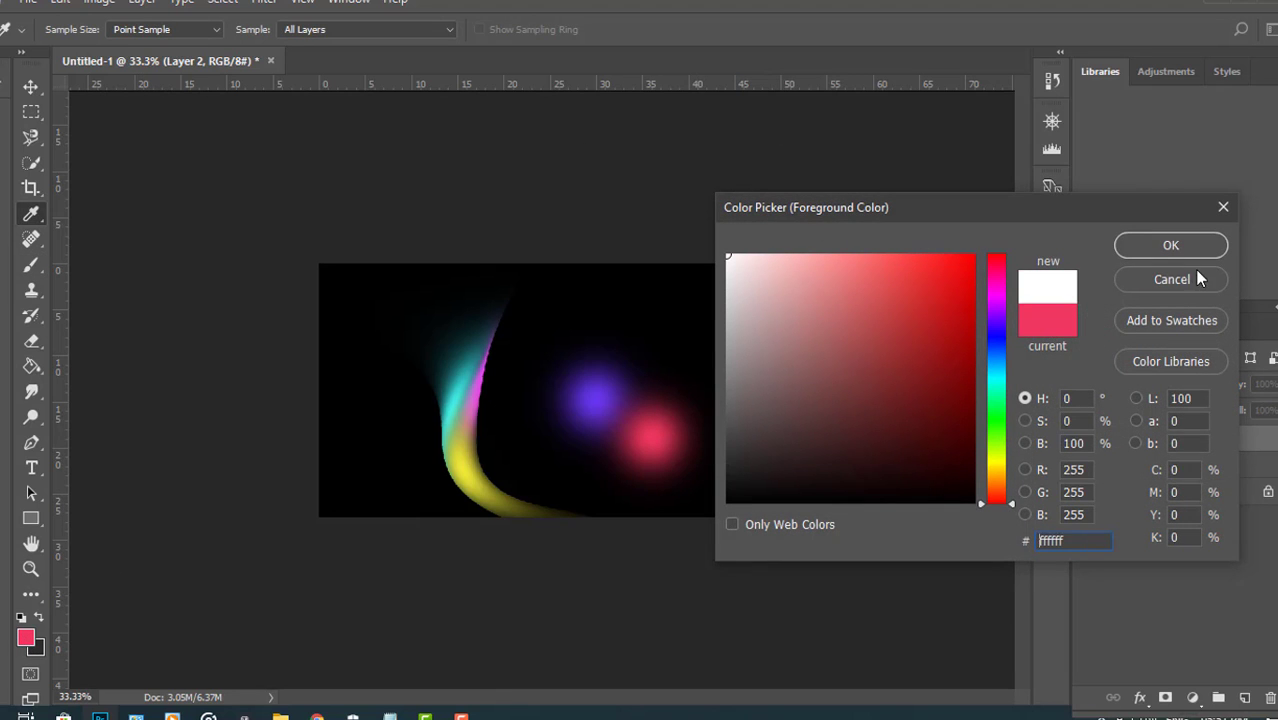
click(1170, 245)
click(655, 378)
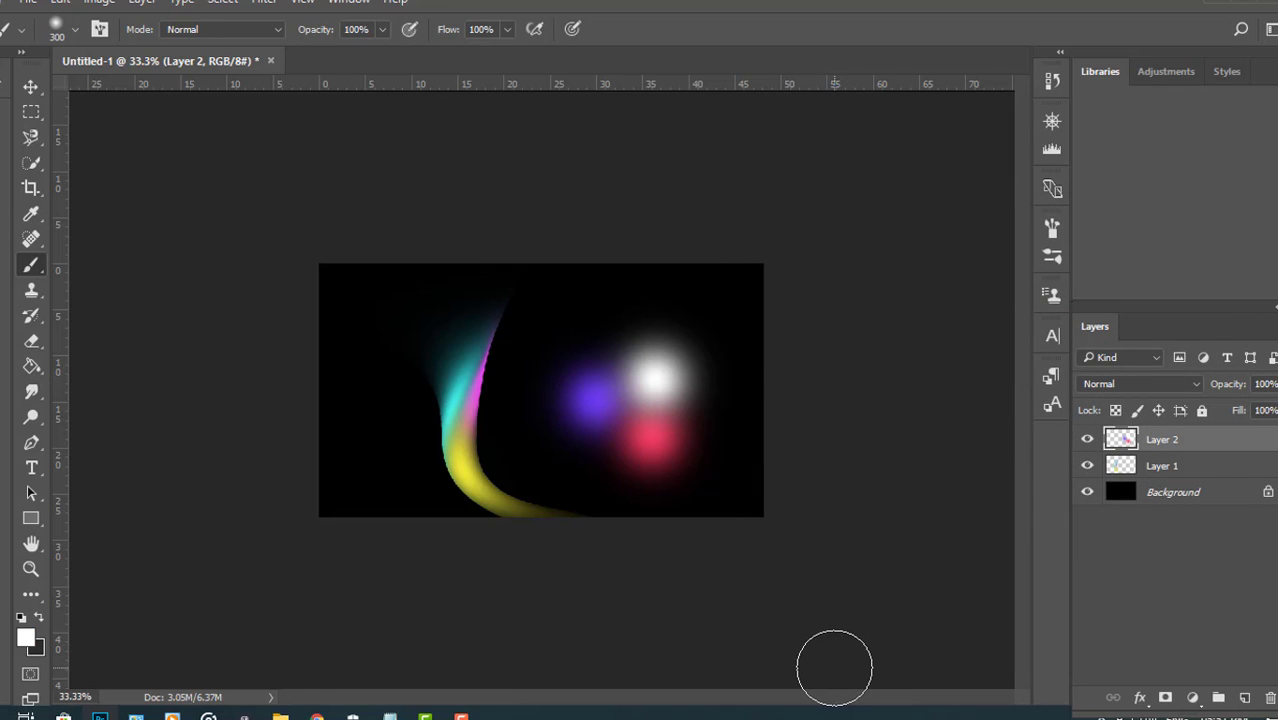
Warp Layer 2, pulling its upper-left corner past the canvas's right edge, its left side inward and its upper-right corner to the canvas's top edge.
key(ctrl+t)
right_click(636, 385)
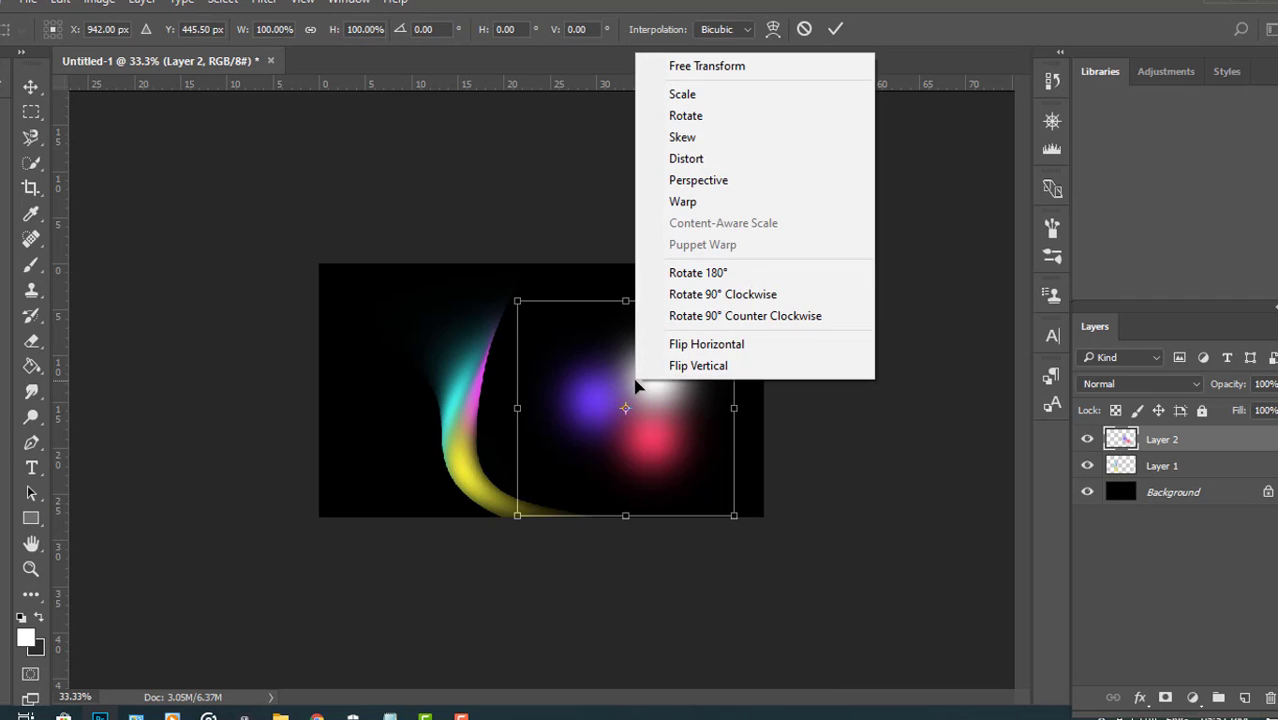
click(711, 198)
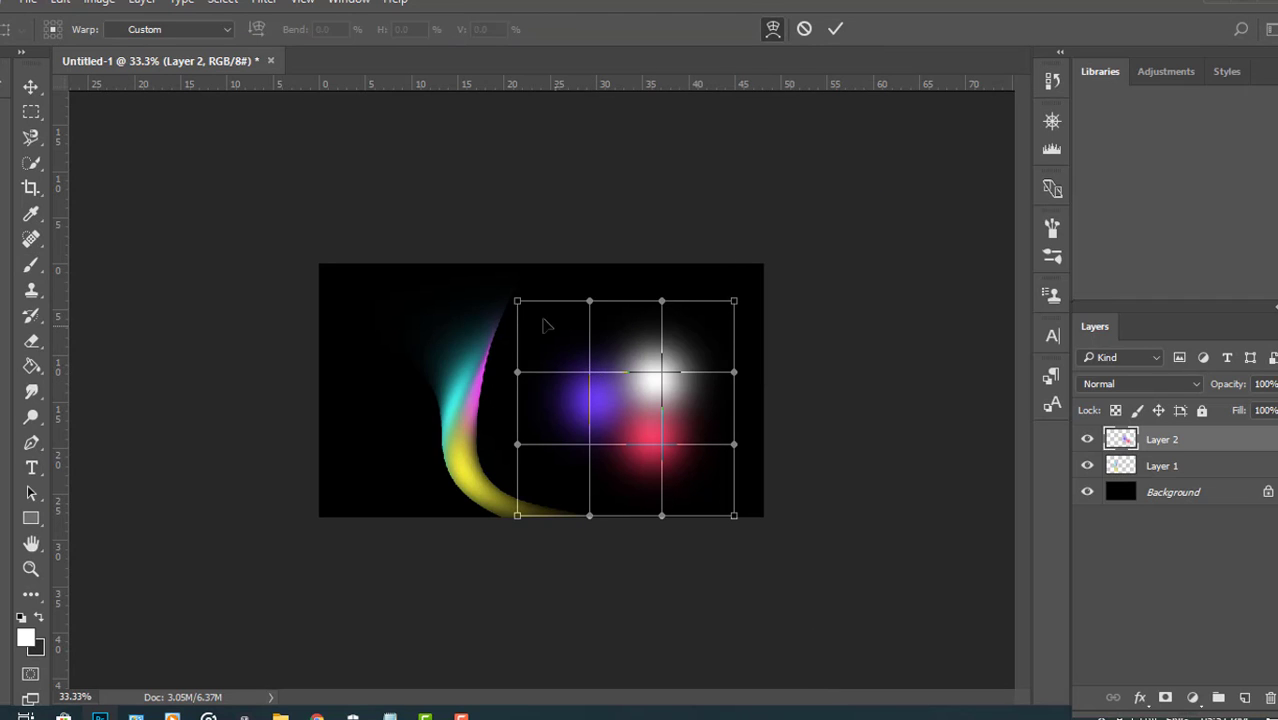
drag(517, 301, 846, 338)
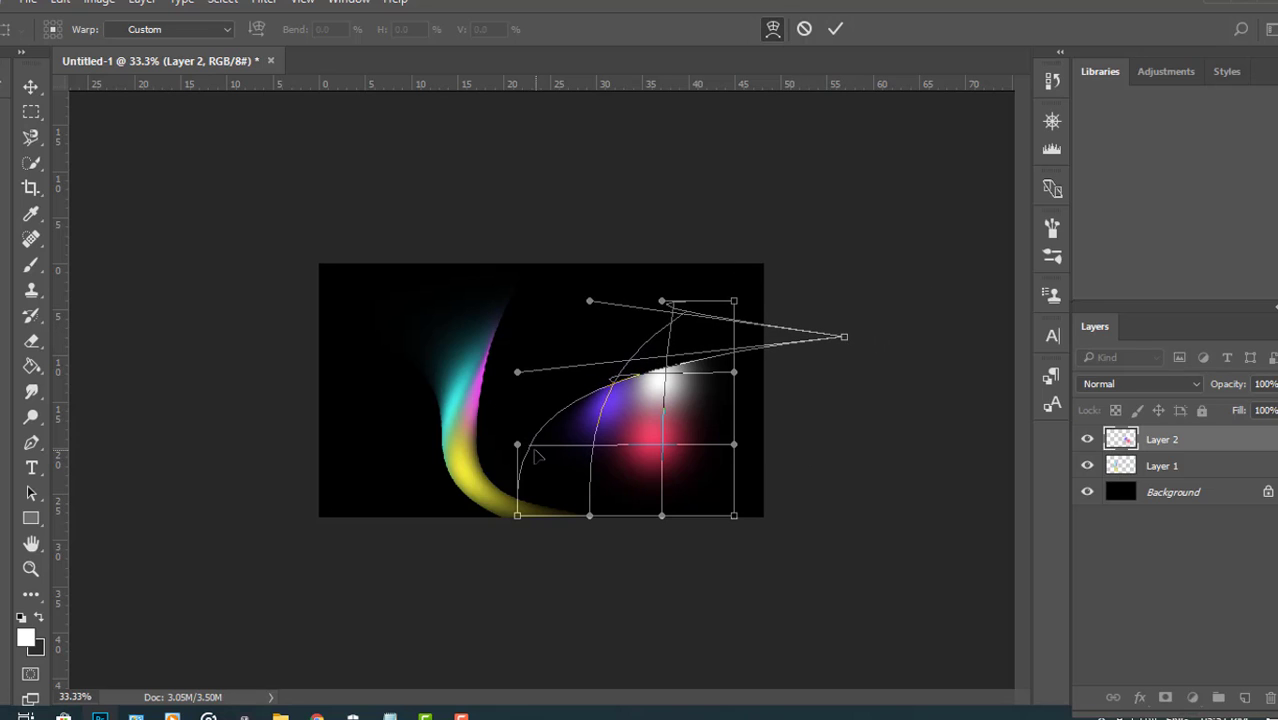
drag(539, 456, 707, 468)
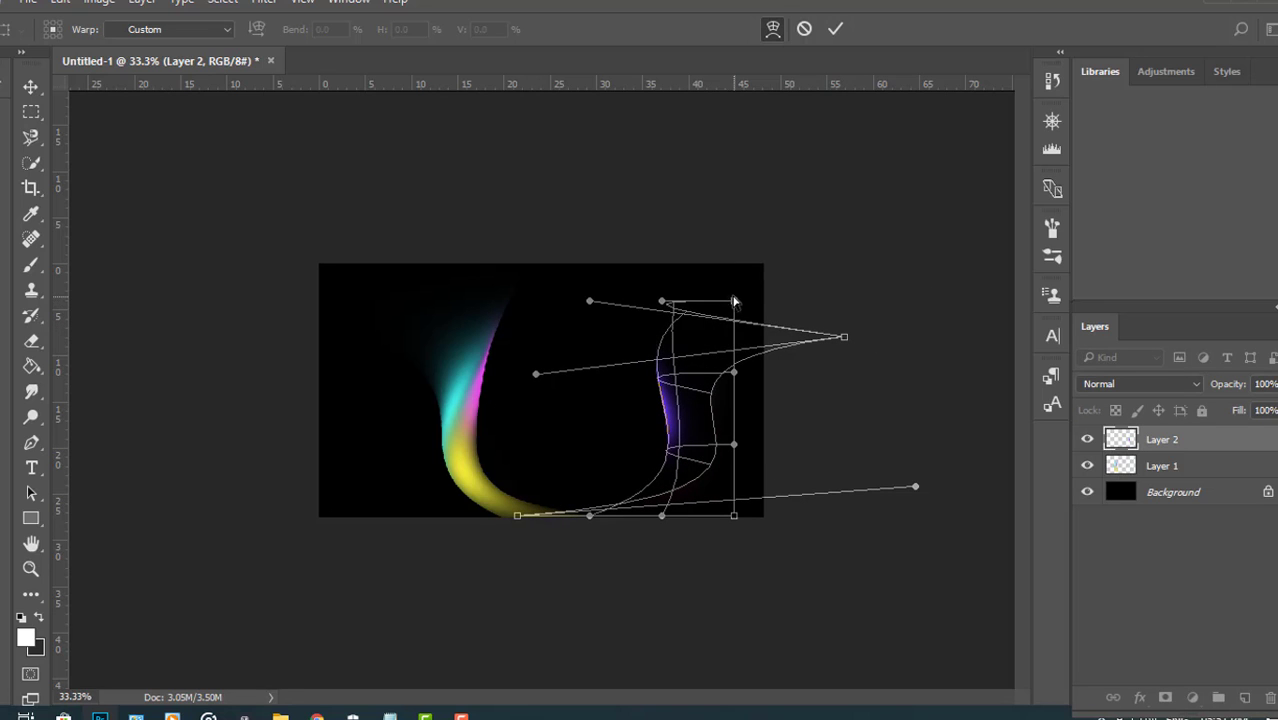
drag(735, 301, 662, 260)
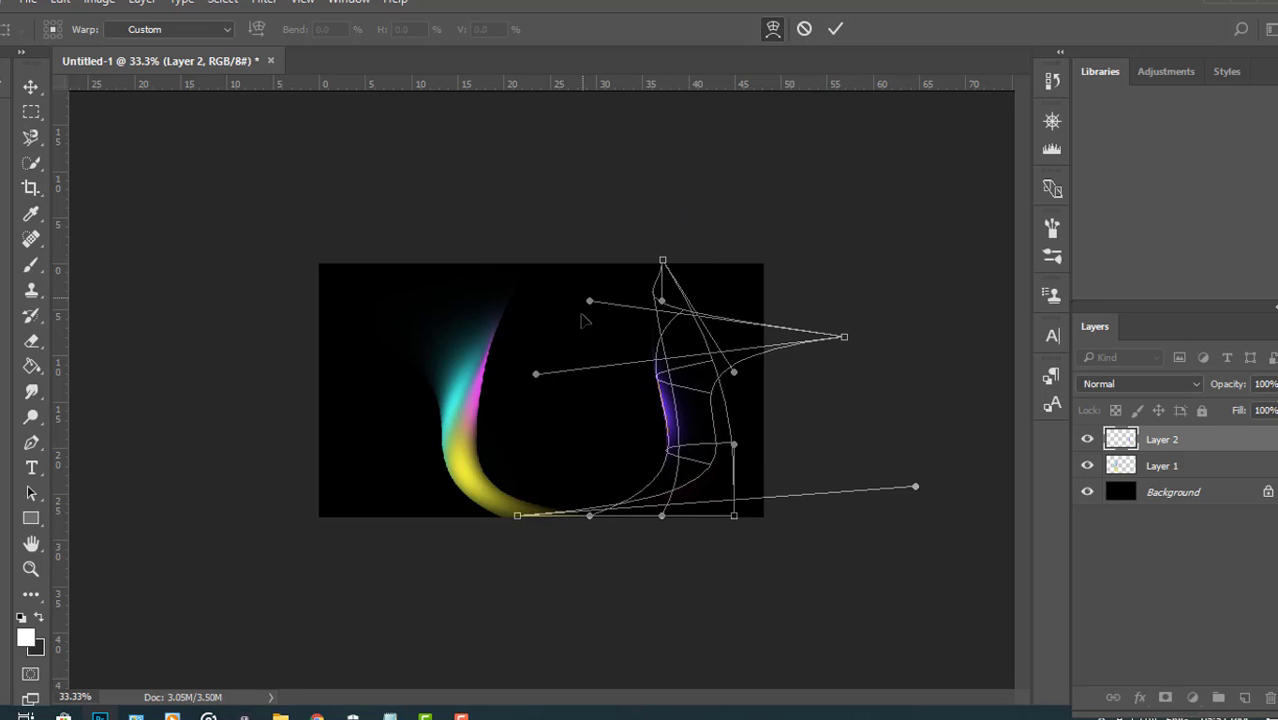
drag(590, 300, 512, 269)
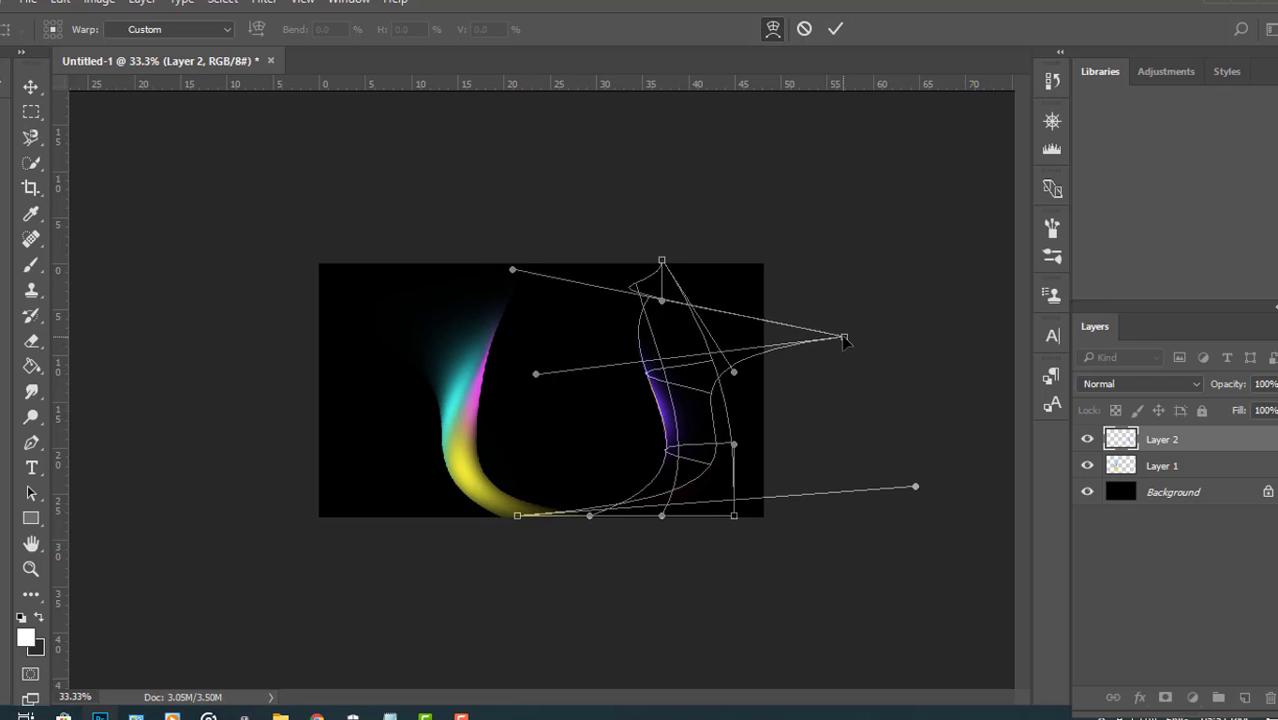
Reshape the Layer 2 warp into a violet and red ribbon curving opposite the first, stretch its lower edge diagonally below the canvas, and apply it.
drag(845, 342, 808, 254)
mouse_move(746, 407)
mouse_down()
mouse_move(737, 398)
mouse_move(742, 420)
mouse_move(749, 397)
mouse_up()
drag(703, 450, 726, 470)
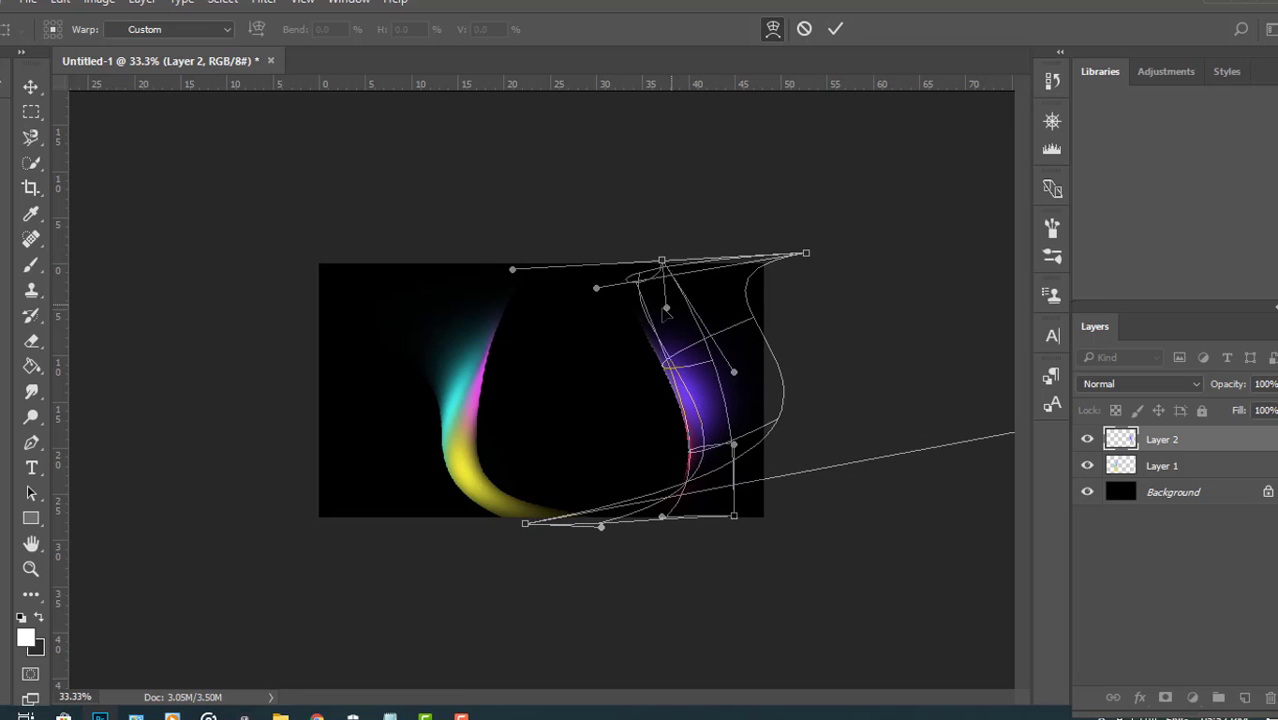
drag(664, 310, 662, 393)
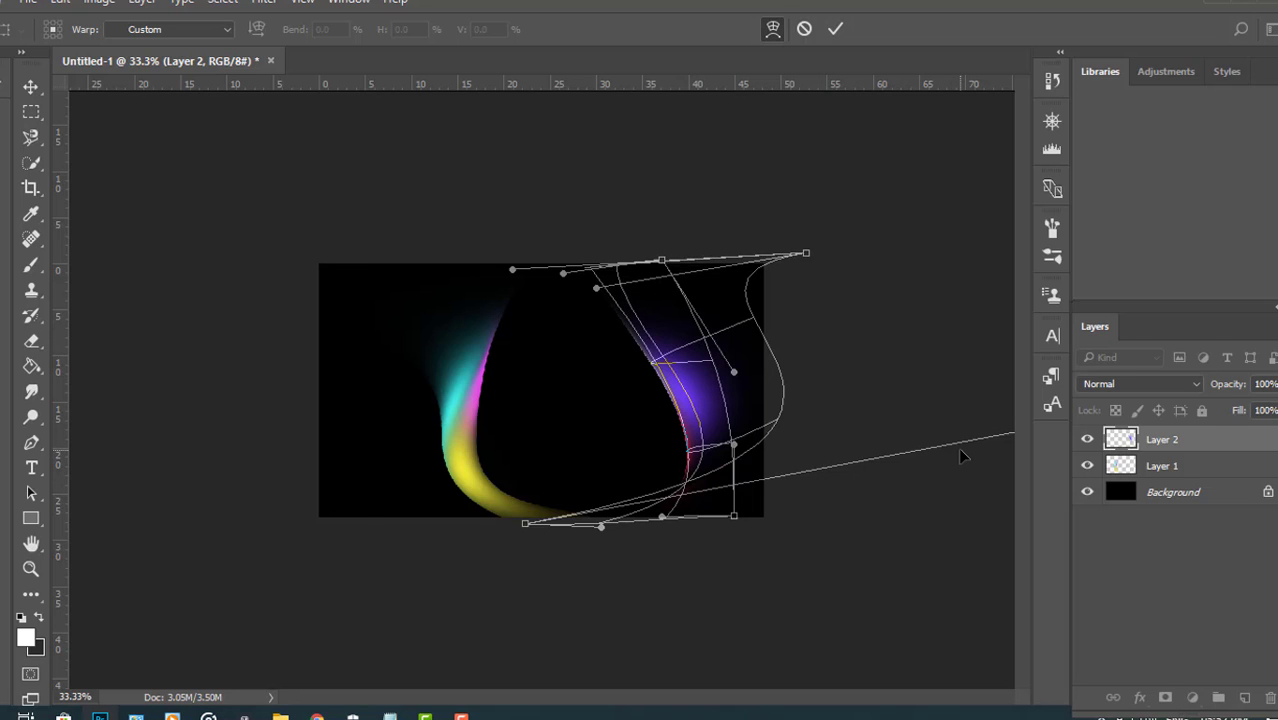
key(ctrl+minus)
drag(922, 486, 877, 254)
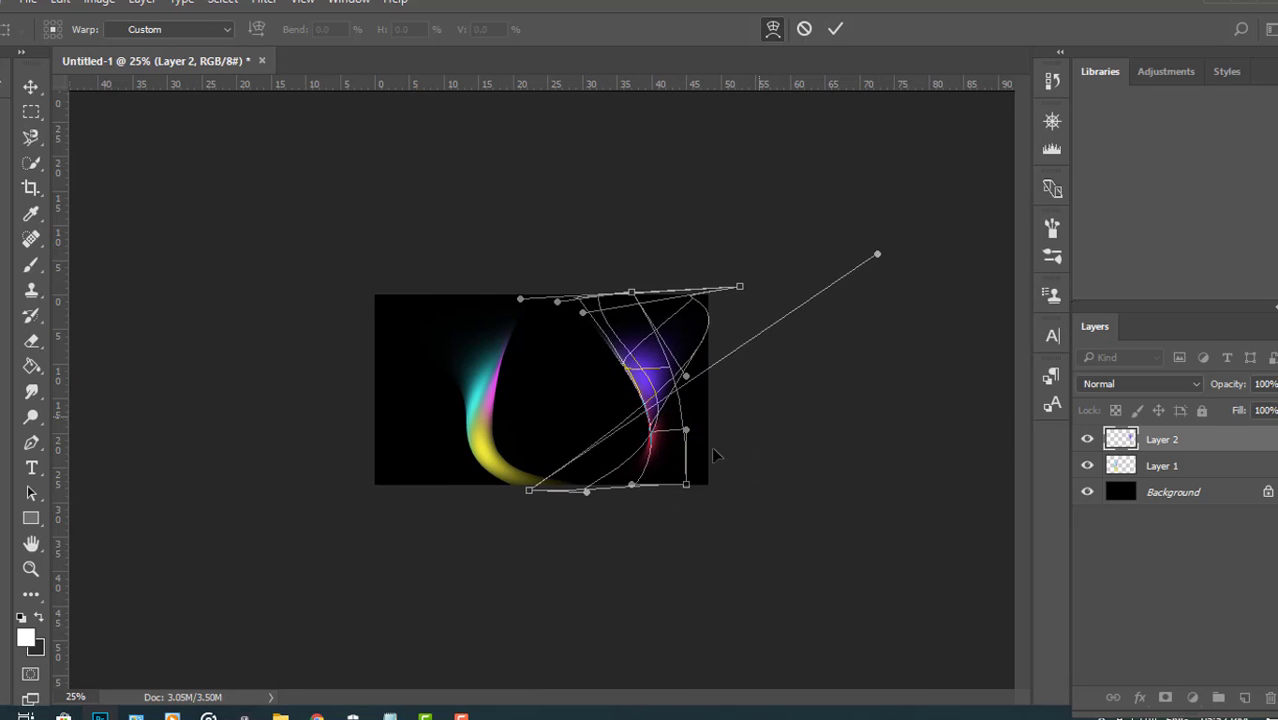
drag(630, 486, 374, 648)
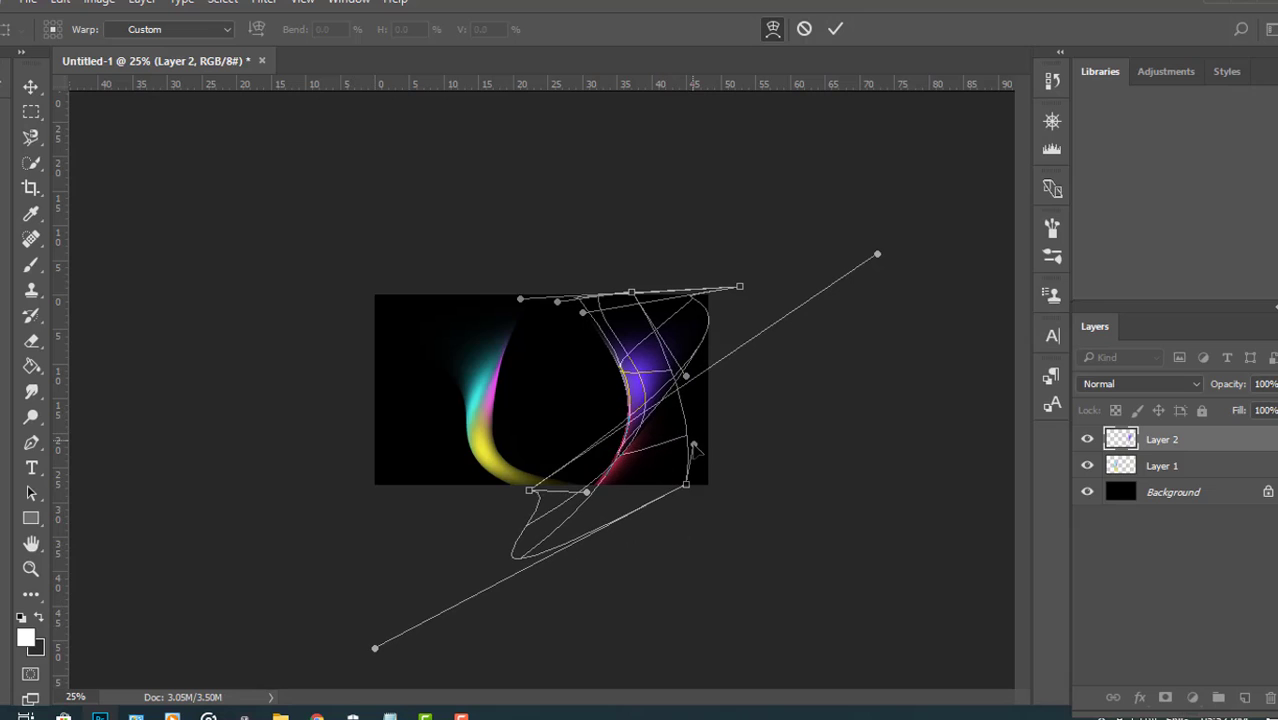
click(838, 31)
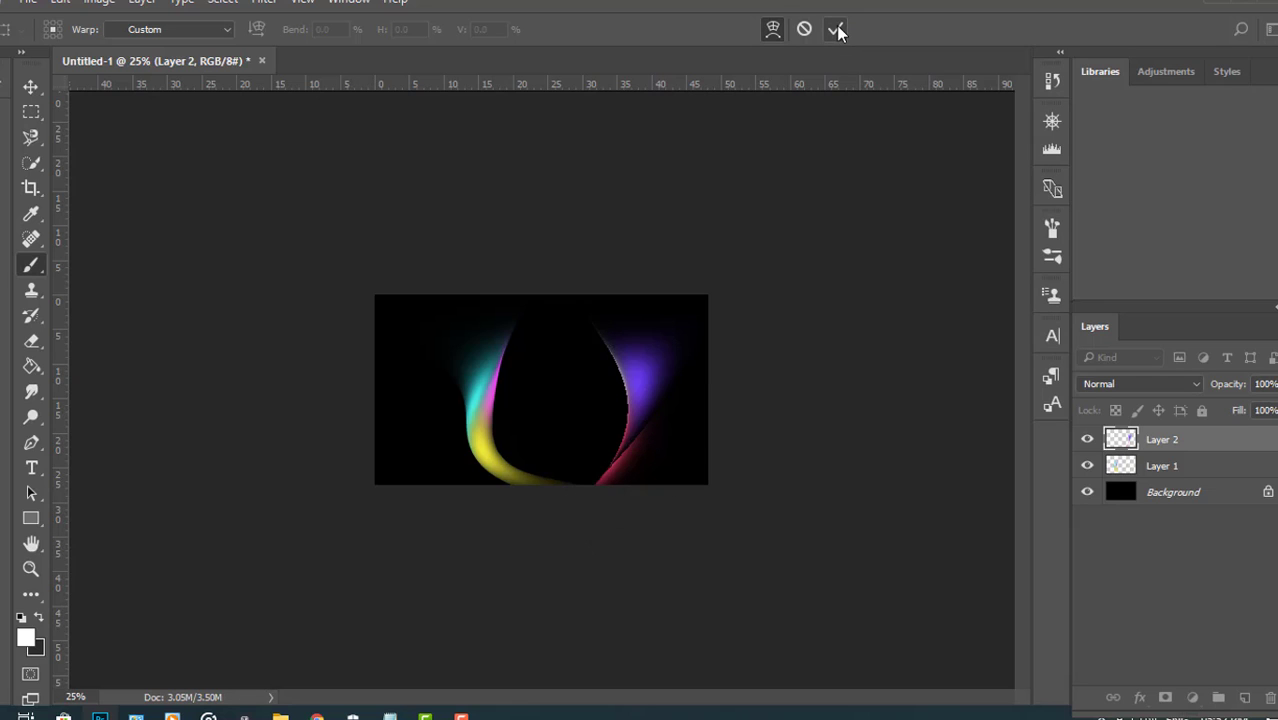